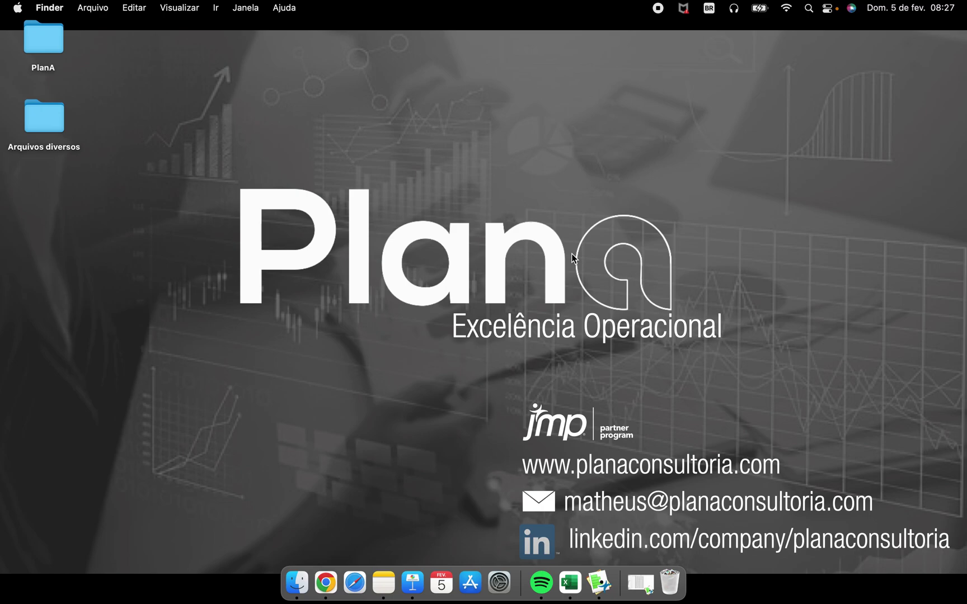
Bring back the Multiple Y´s table, select all 12 columns Day–Y8, and show header graphs.
{"action": "left_click", "coordinate": [640, 582]}
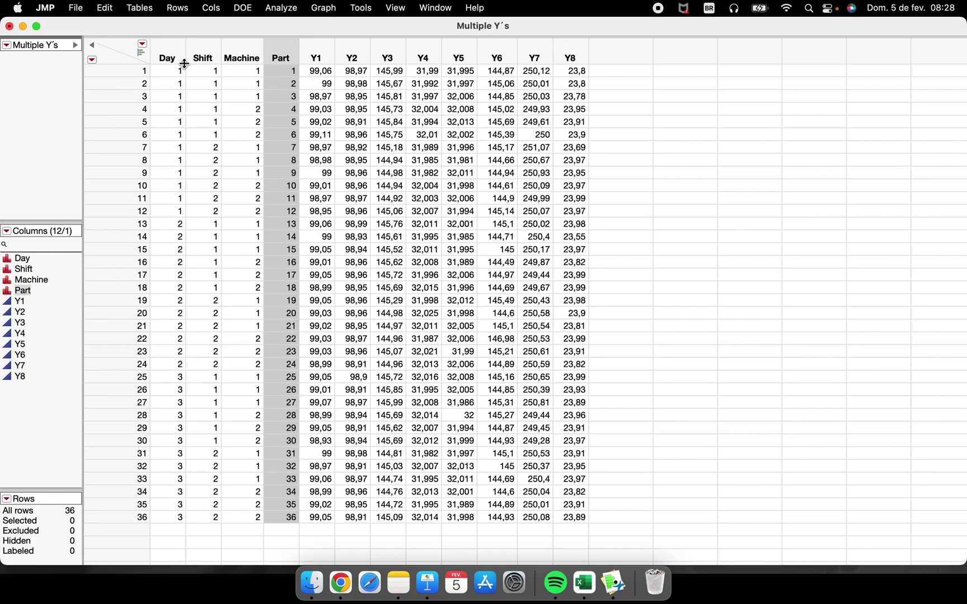
{"action": "left_click_drag", "start_coordinate": [183, 58], "coordinate": [567, 48]}
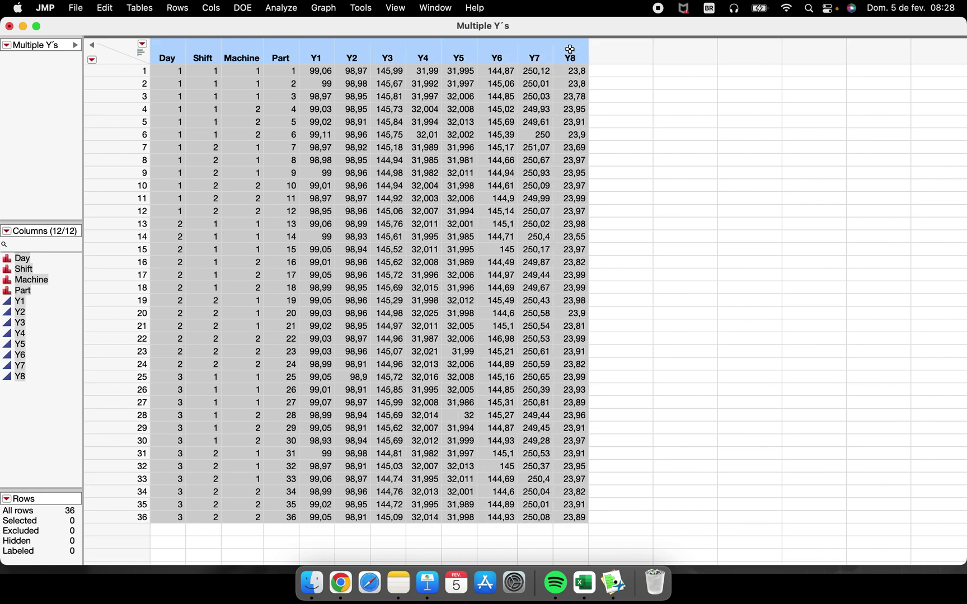
{"action": "left_click", "coordinate": [142, 56]}
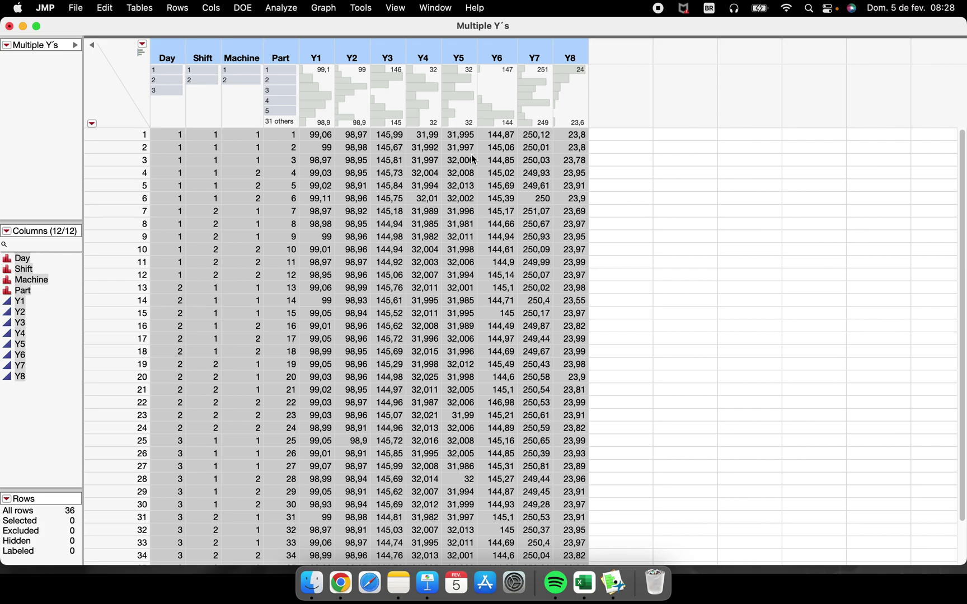
Select rows 1–18, then row 1 and row 7, by clicking Y8 cells.
{"action": "left_click", "coordinate": [577, 140]}
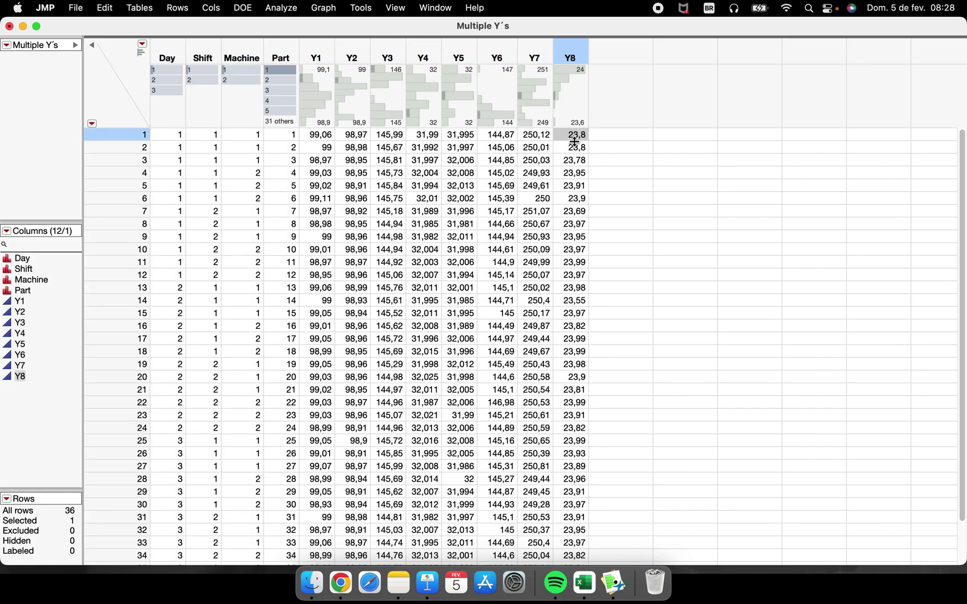
{"action": "left_click_drag", "start_coordinate": [574, 147], "coordinate": [572, 352]}
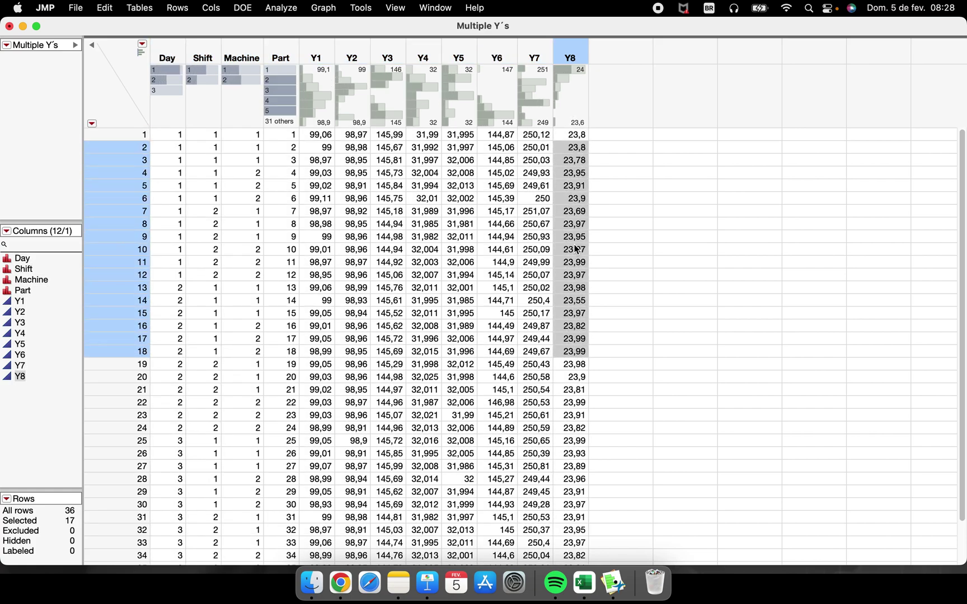
{"action": "left_click", "coordinate": [568, 138]}
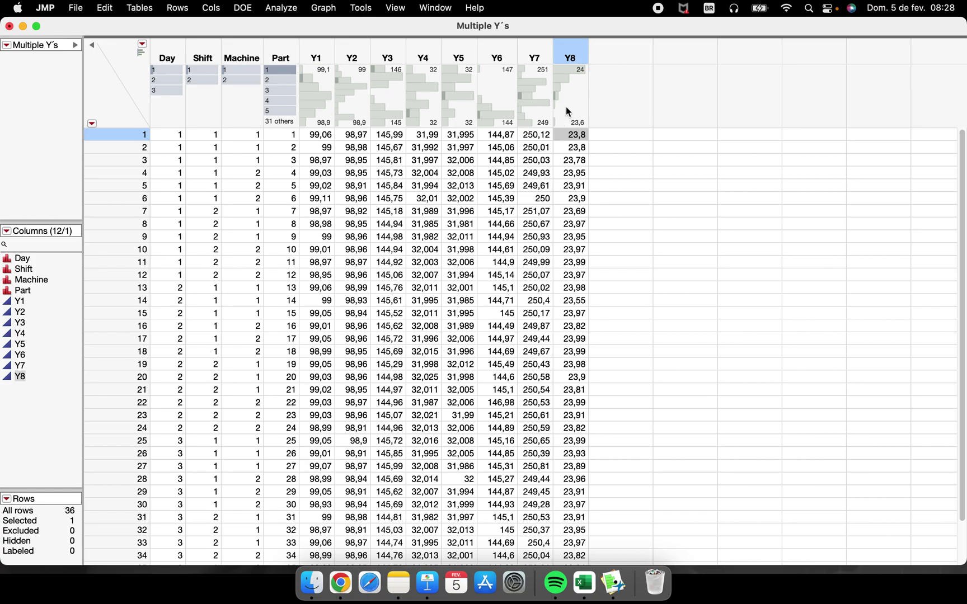
{"action": "left_click", "coordinate": [568, 112]}
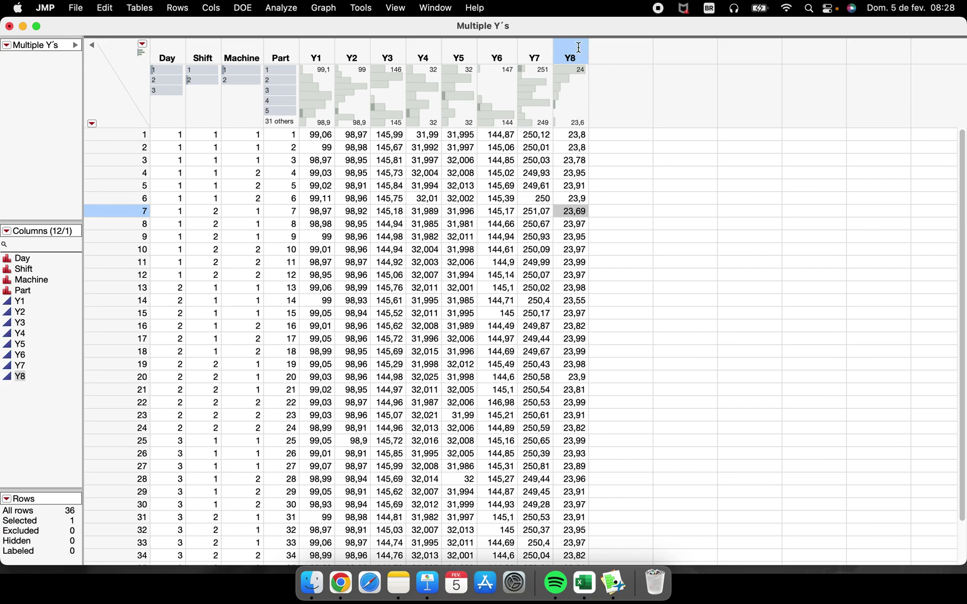
Select rows through the Y8, Y6 and Y3 header histogram bars, then enlarge the header graphs.
{"action": "left_click_drag", "start_coordinate": [571, 71], "coordinate": [565, 133]}
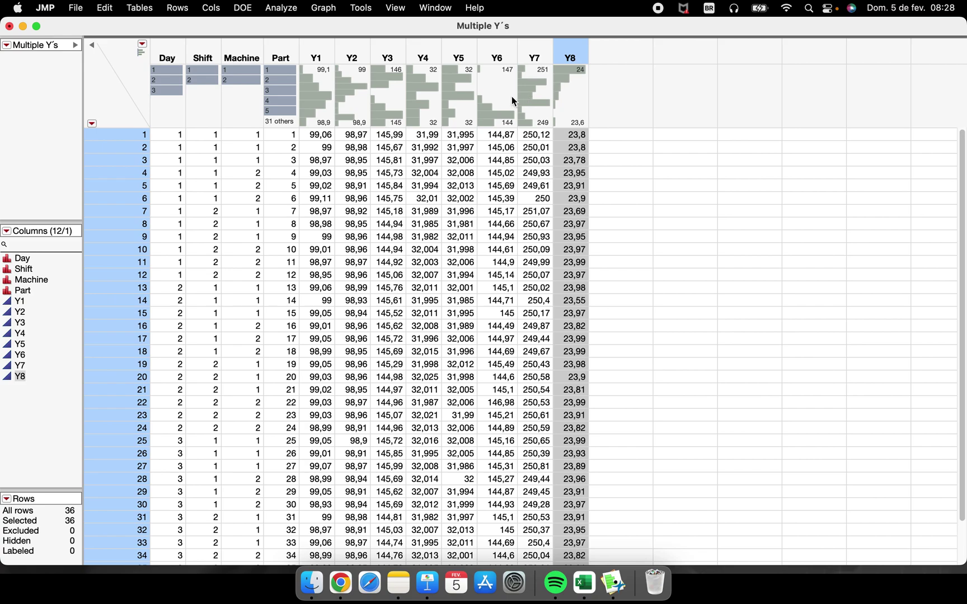
{"action": "left_click", "coordinate": [481, 72]}
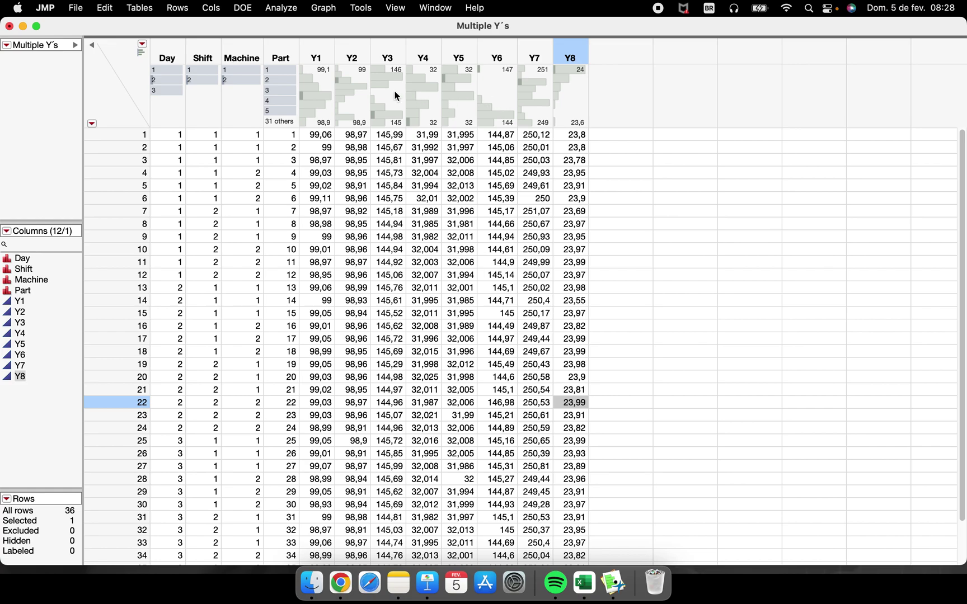
{"action": "left_click", "coordinate": [383, 77]}
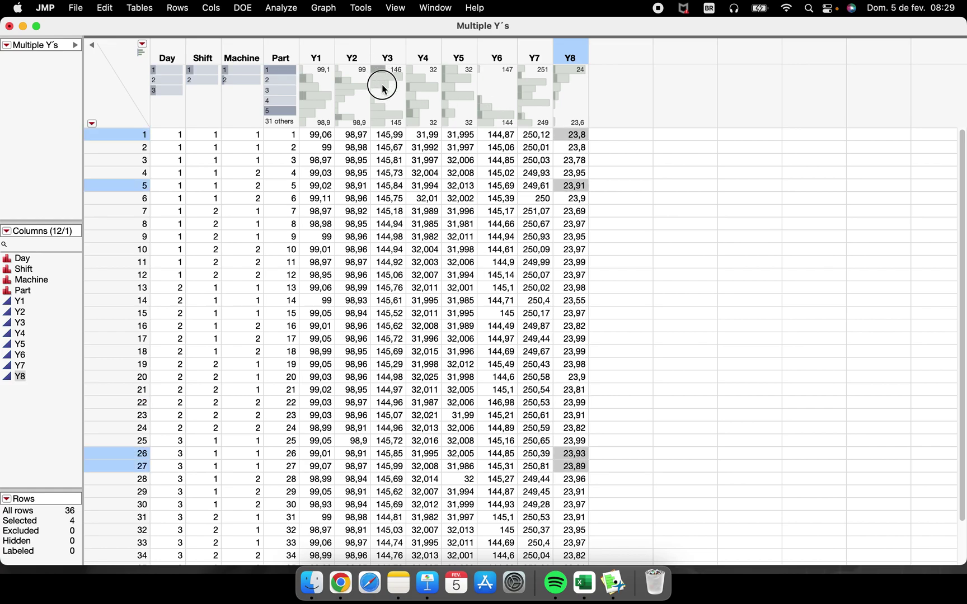
{"action": "left_click", "coordinate": [376, 105]}
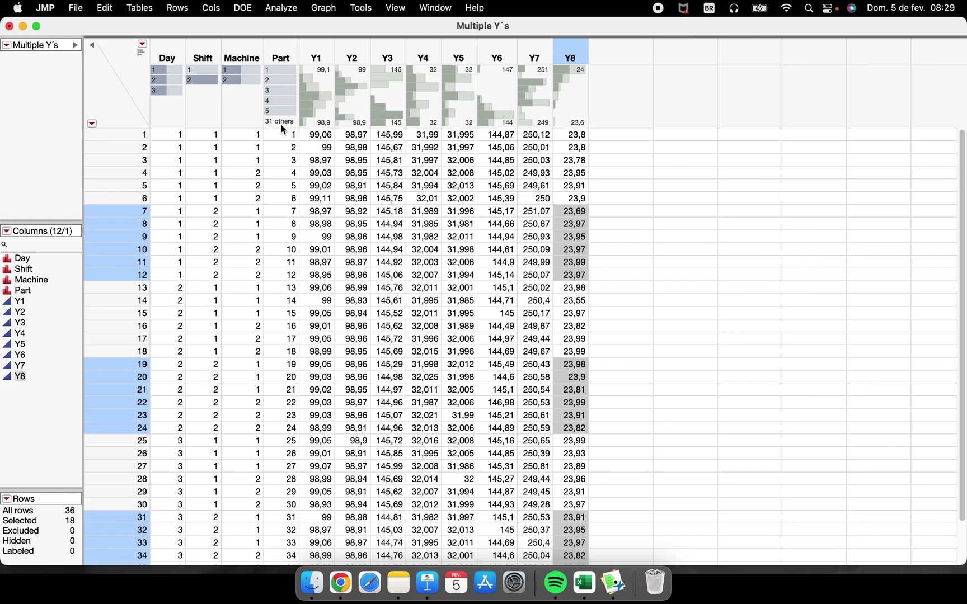
{"action": "mouse_move", "coordinate": [283, 126]}
{"action": "left_mouse_down"}
{"action": "mouse_move", "coordinate": [282, 446]}
{"action": "mouse_move", "coordinate": [286, 119]}
{"action": "left_mouse_up"}
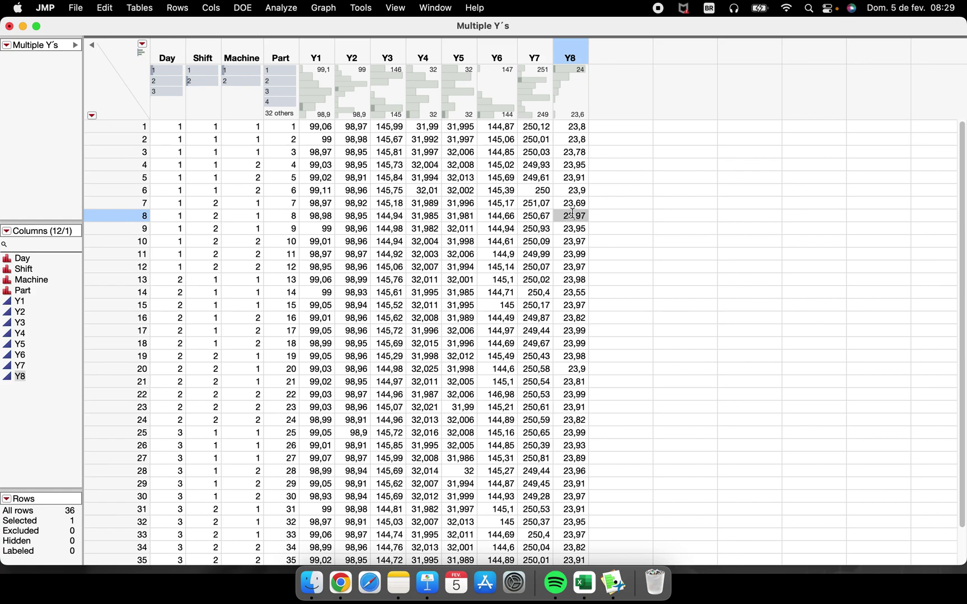
Click in the table to clear the row and column selections.
{"action": "left_click", "coordinate": [574, 213]}
{"action": "left_click", "coordinate": [575, 223]}
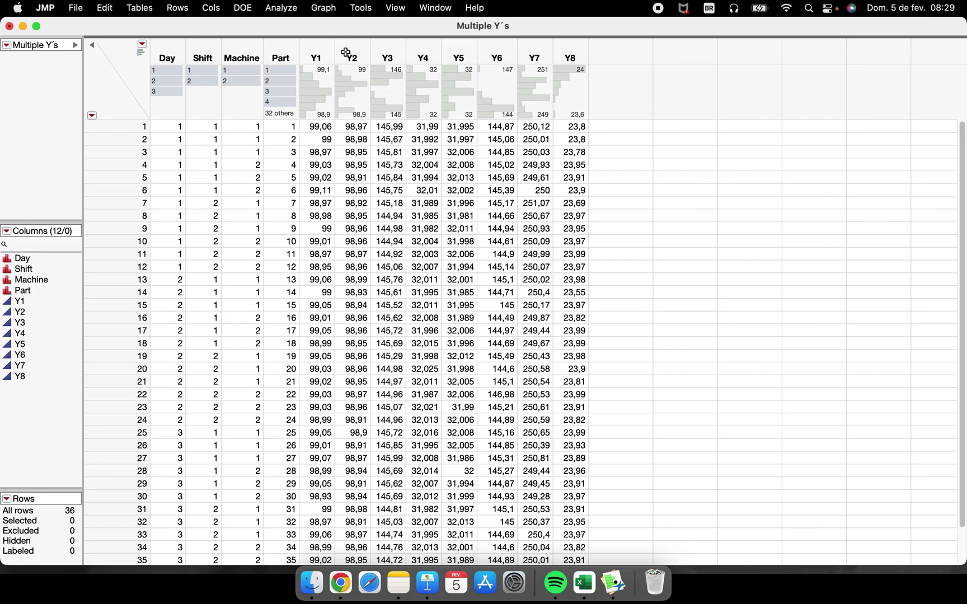
Run a Distribution analysis with all 12 columns, Day through Y8, as Y.
{"action": "left_click", "coordinate": [284, 8]}
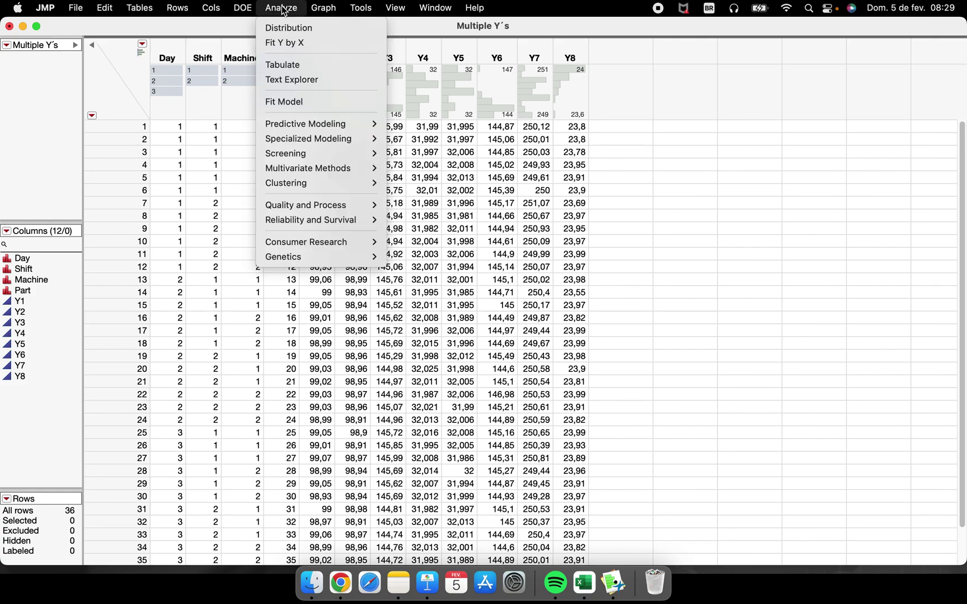
{"action": "left_click", "coordinate": [330, 29]}
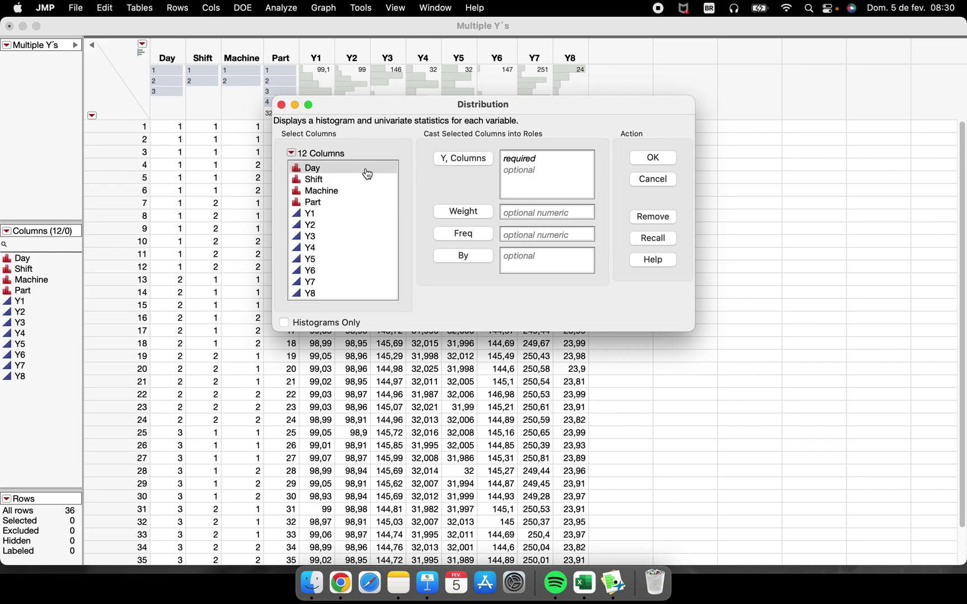
{"action": "left_click_drag", "start_coordinate": [368, 173], "coordinate": [371, 300]}
{"action": "left_click", "coordinate": [459, 161]}
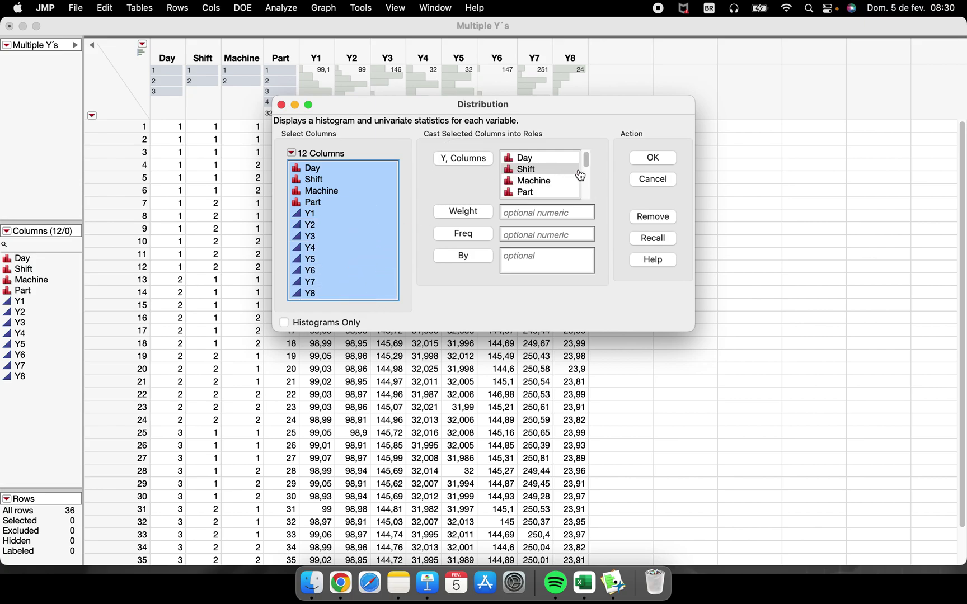
{"action": "left_click", "coordinate": [654, 158]}
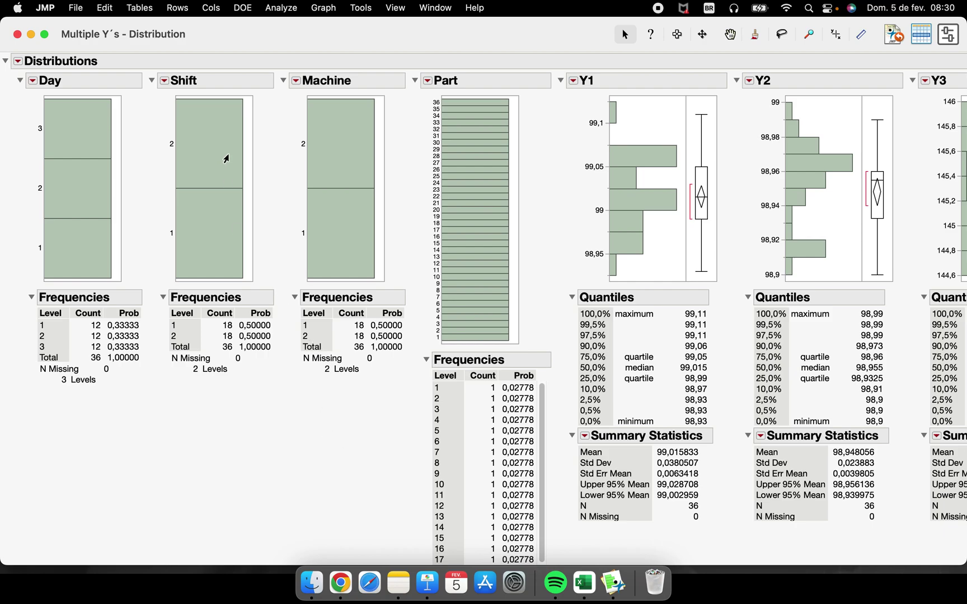
{"action": "left_click", "coordinate": [277, 12]}
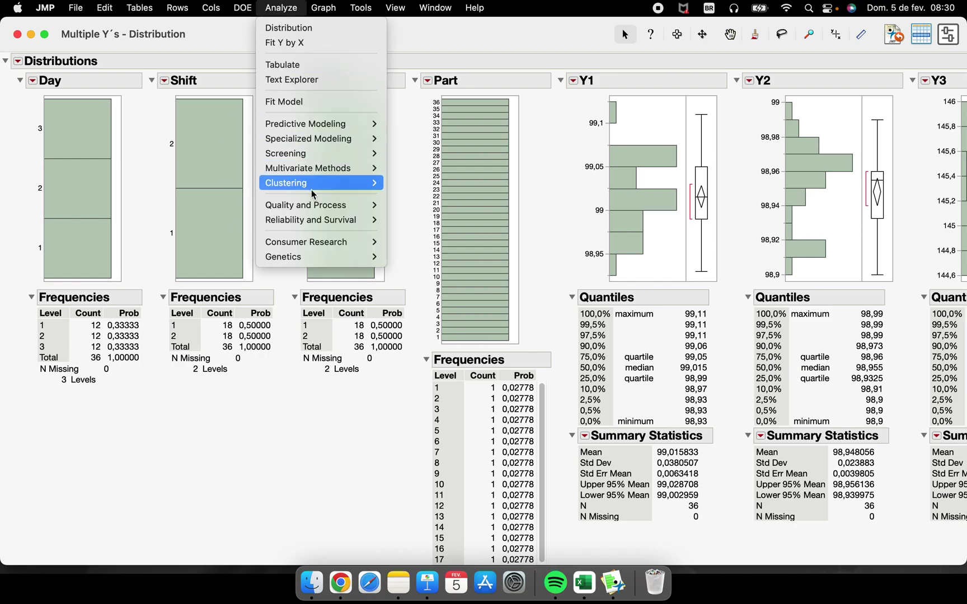
{"action": "left_click", "coordinate": [345, 29]}
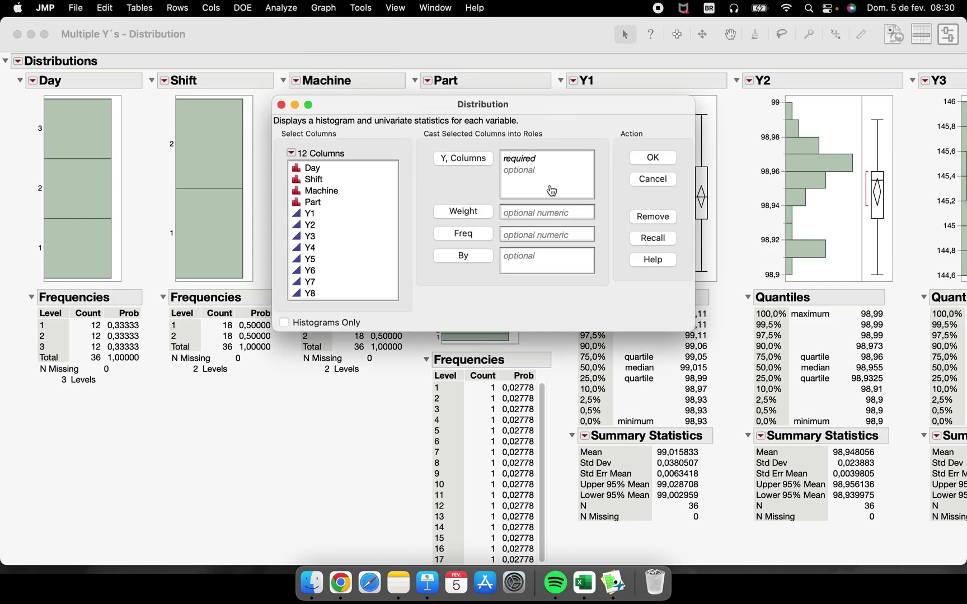
{"action": "left_click", "coordinate": [643, 242]}
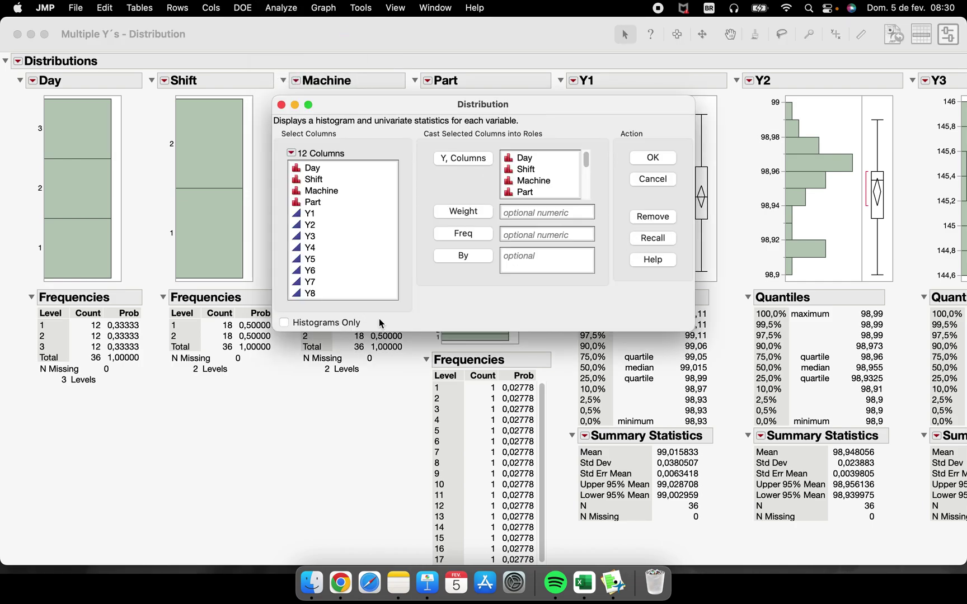
{"action": "mouse_move", "coordinate": [380, 318]}
{"action": "left_mouse_down"}
{"action": "mouse_move", "coordinate": [272, 324]}
{"action": "mouse_move", "coordinate": [386, 323]}
{"action": "left_mouse_up"}
{"action": "left_click", "coordinate": [290, 324]}
{"action": "left_click", "coordinate": [651, 159]}
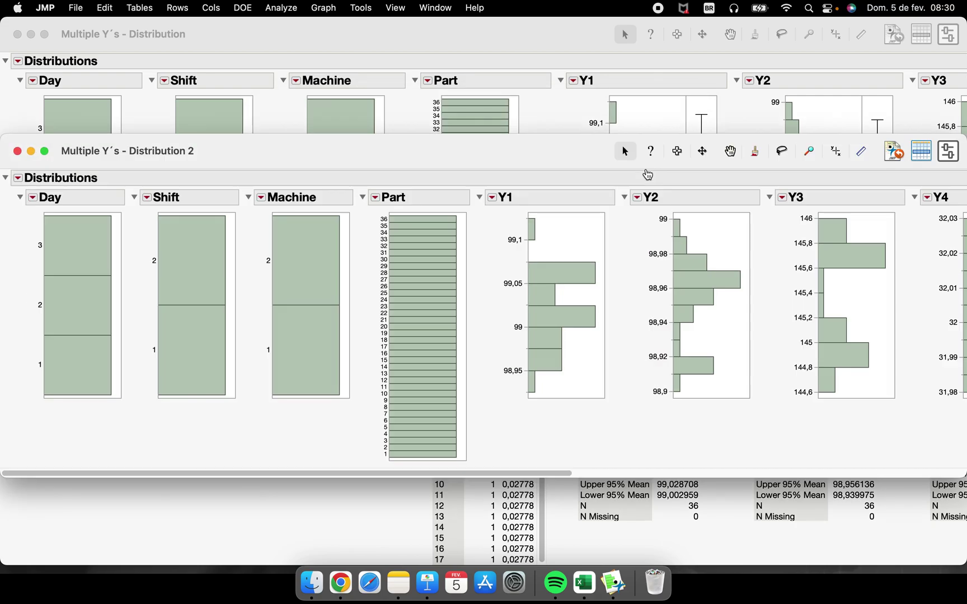
{"action": "left_click_drag", "start_coordinate": [386, 151], "coordinate": [420, 61]}
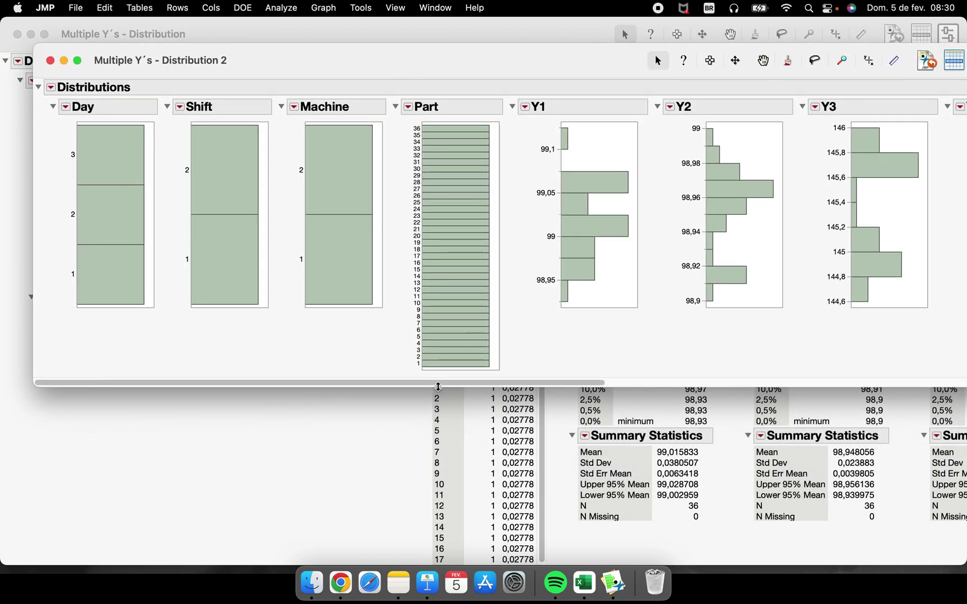
{"action": "left_click_drag", "start_coordinate": [431, 384], "coordinate": [313, 360]}
{"action": "left_click", "coordinate": [65, 107]}
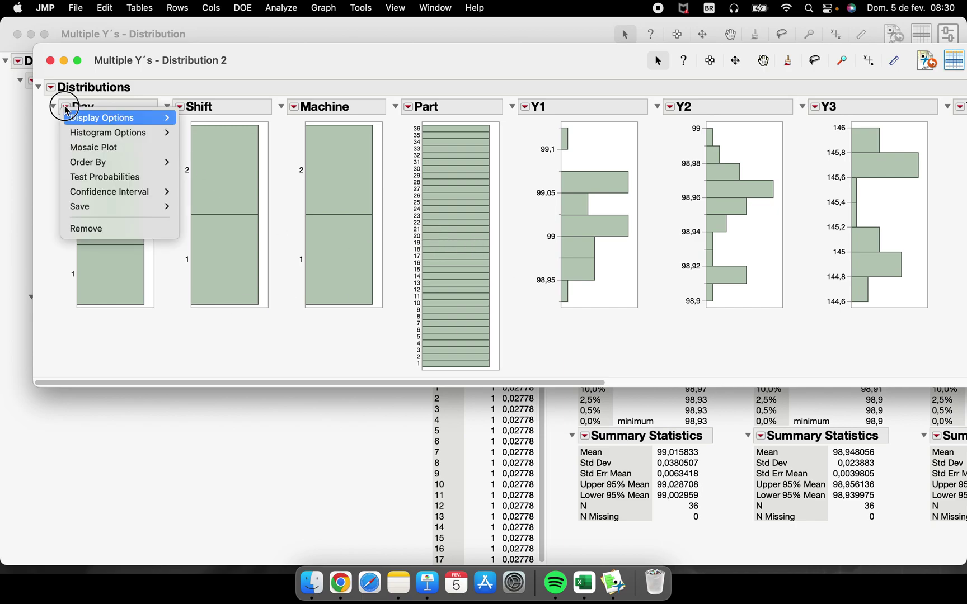
{"action": "left_click", "coordinate": [348, 330]}
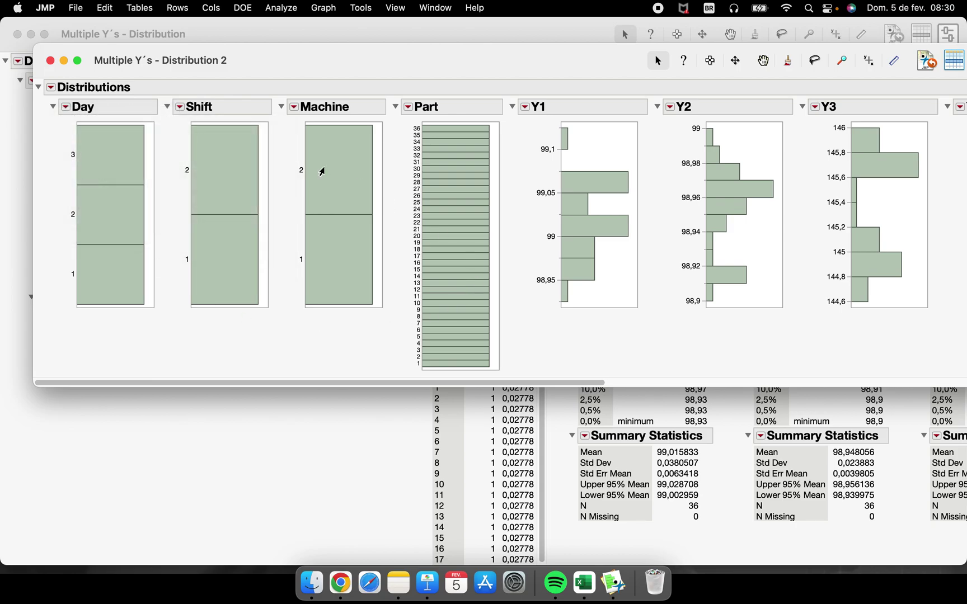
{"action": "left_click", "coordinate": [50, 60]}
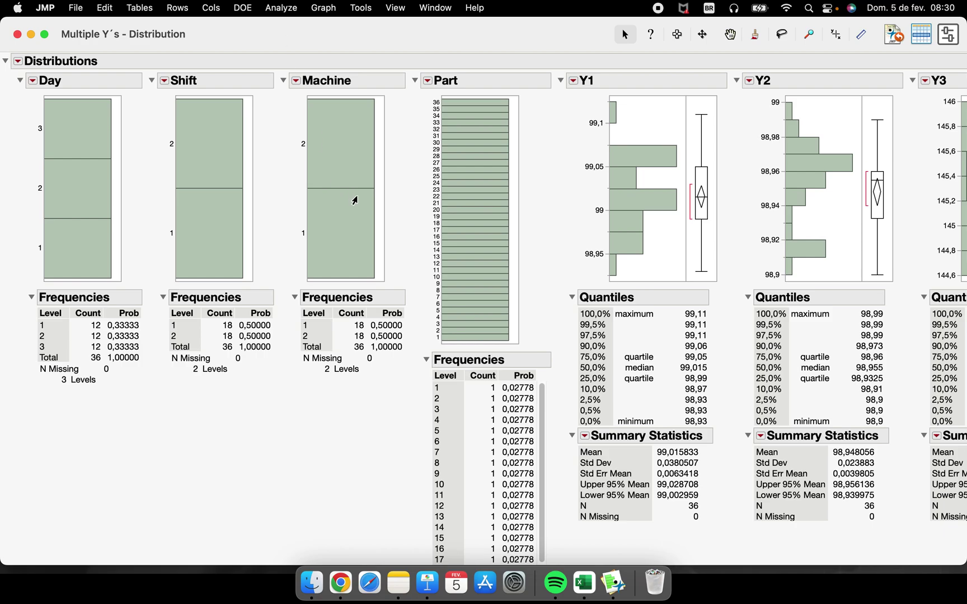
Circle Machine's 2 Levels count, then collapse the Day, Shift, Machine and Part reports sideways.
{"action": "mouse_move", "coordinate": [358, 202]}
{"action": "mouse_move", "coordinate": [338, 395]}
{"action": "left_mouse_down"}
{"action": "mouse_move", "coordinate": [363, 360]}
{"action": "mouse_move", "coordinate": [318, 382]}
{"action": "left_mouse_up"}
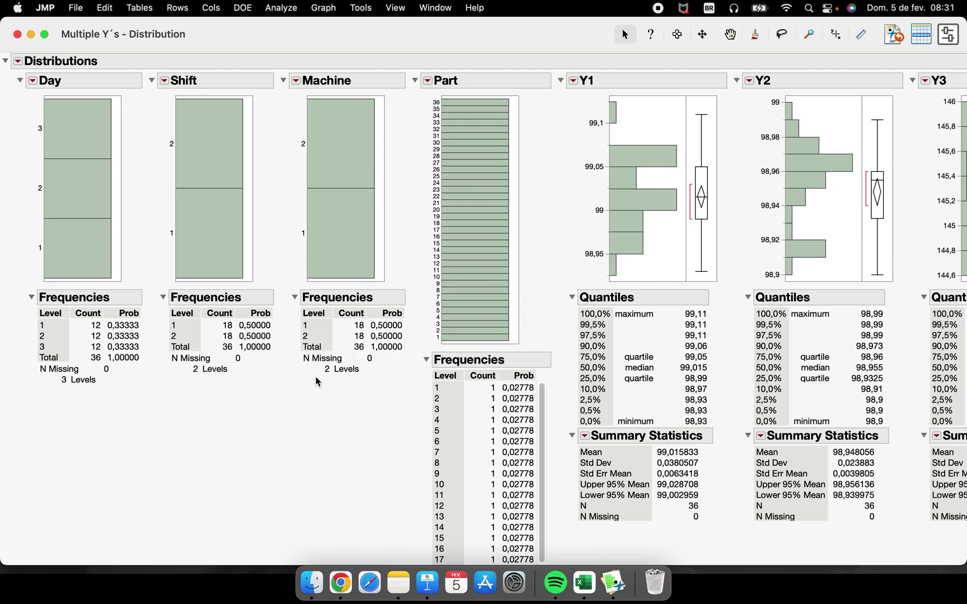
{"action": "left_click", "coordinate": [20, 80]}
{"action": "left_click", "coordinate": [42, 80]}
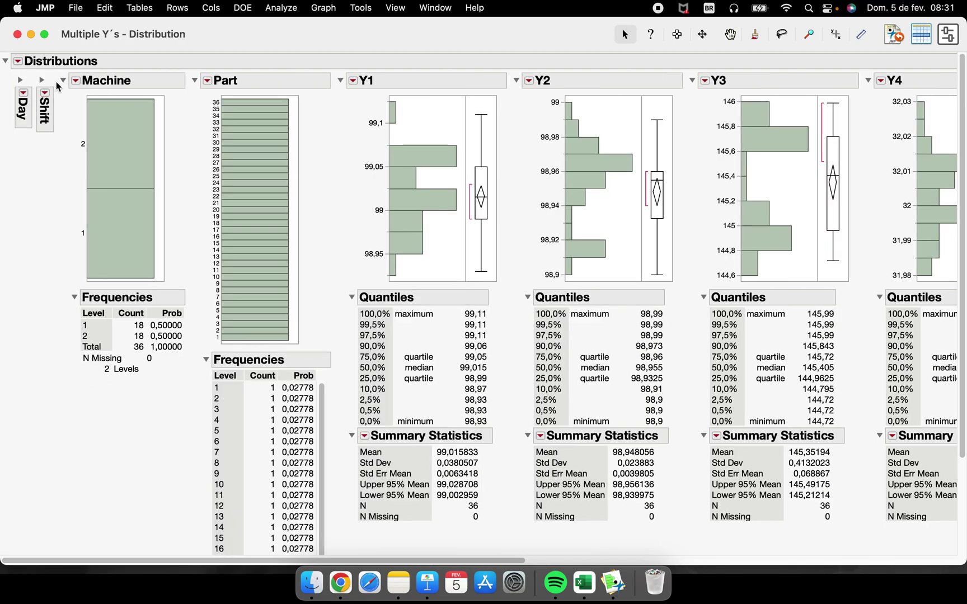
{"action": "left_click", "coordinate": [62, 80]}
{"action": "left_click", "coordinate": [82, 81]}
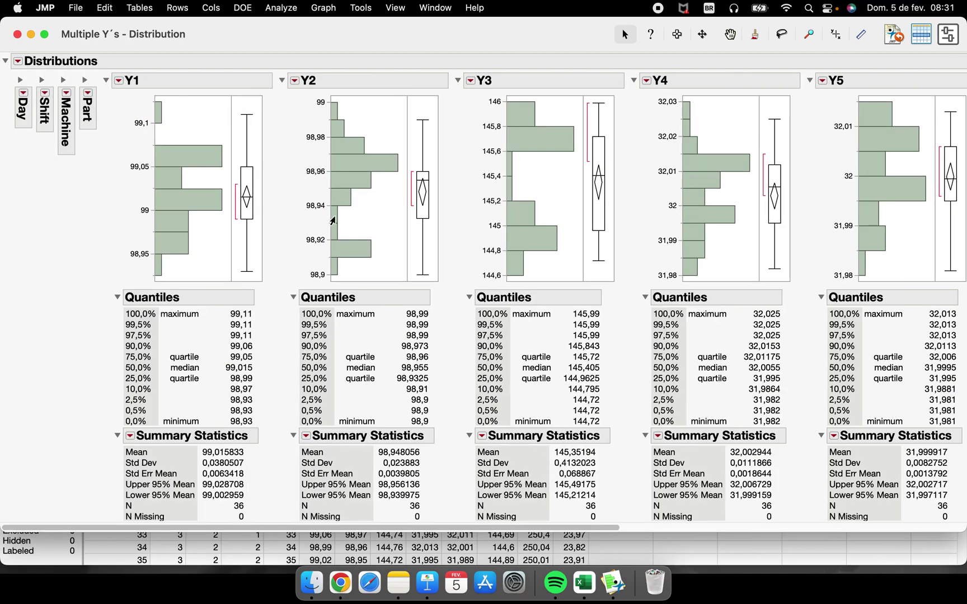
{"action": "mouse_move", "coordinate": [331, 212]}
{"action": "mouse_move", "coordinate": [245, 196]}
{"action": "left_click", "coordinate": [120, 81]}
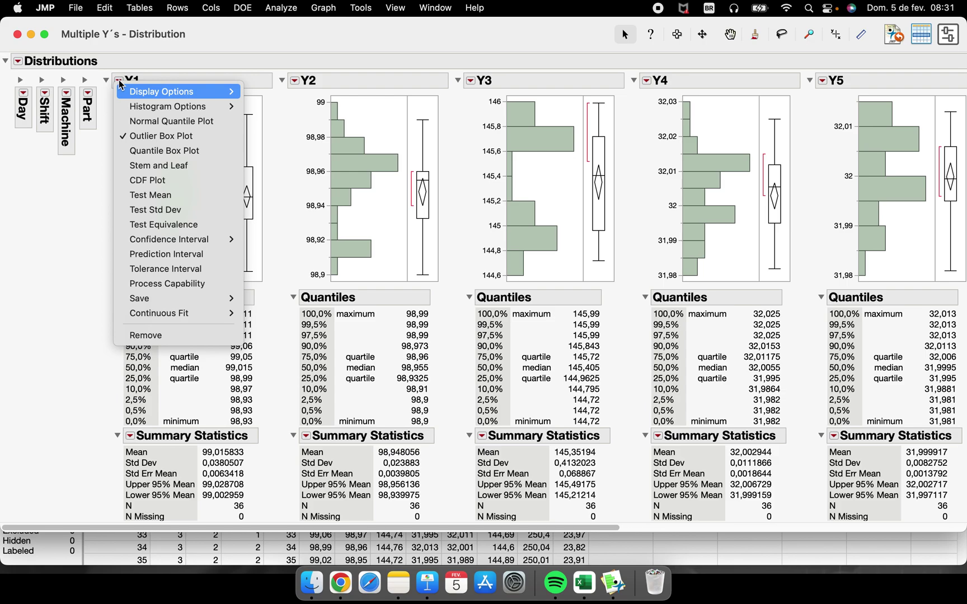
Uncheck Outlier Box Plot on Y1, removing box plots from all Y distributions.
{"action": "left_click", "coordinate": [189, 141], "text": "super"}
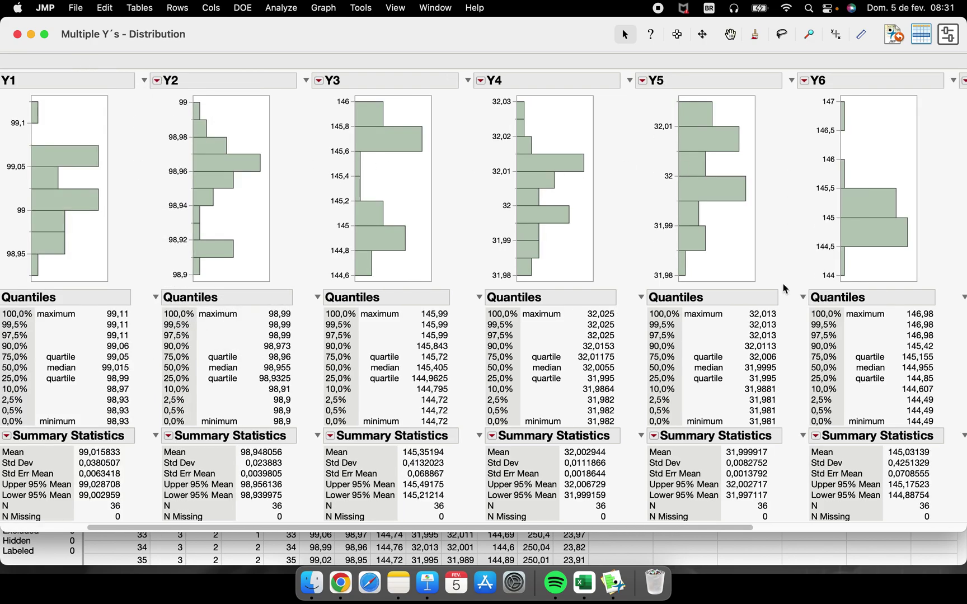
{"action": "left_click_drag", "start_coordinate": [737, 530], "coordinate": [648, 520]}
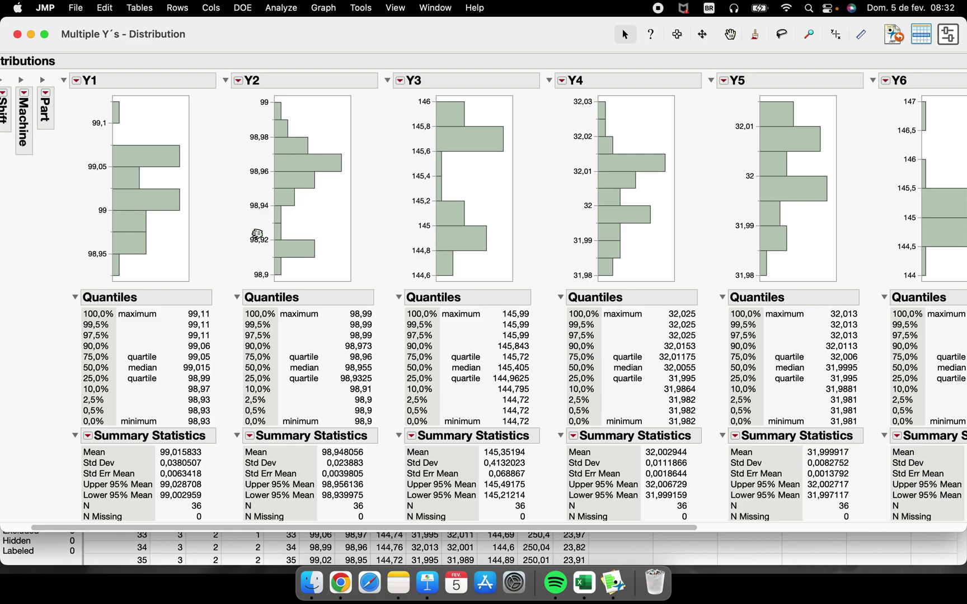
Collapse the Quantiles tables for all Y columns and maximize the Distribution window.
{"action": "left_click", "coordinate": [75, 297], "text": "super"}
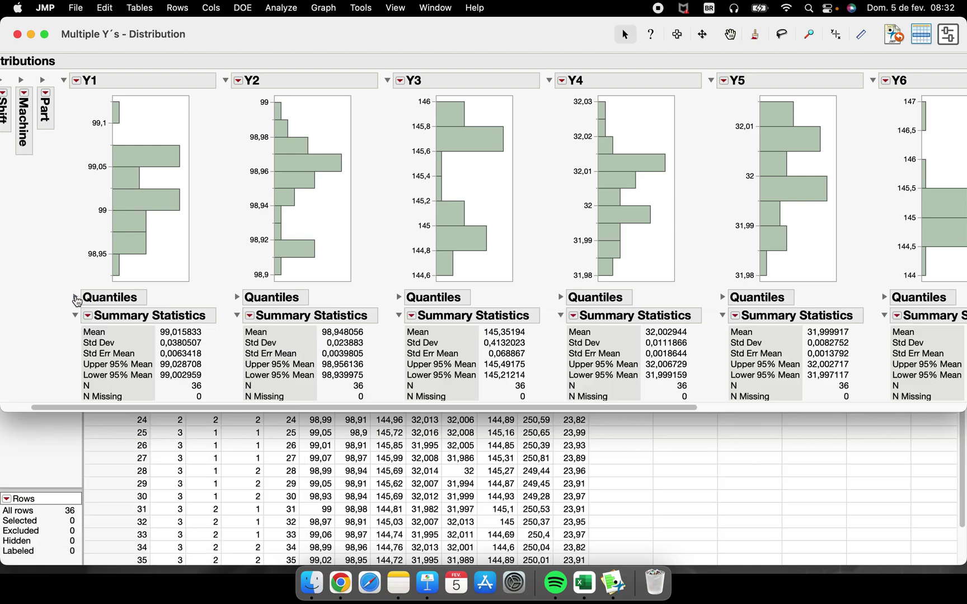
{"action": "left_click", "coordinate": [45, 34]}
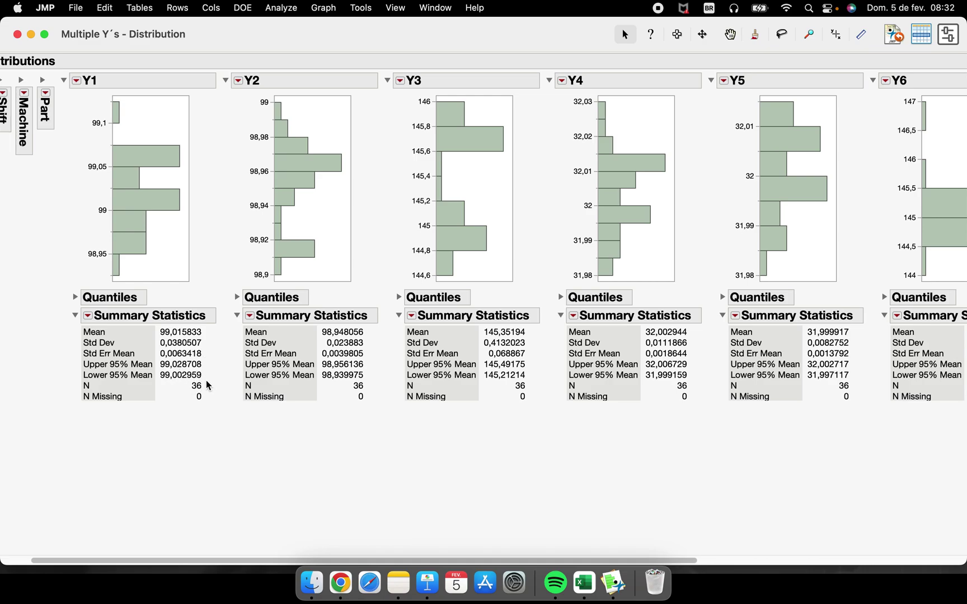
{"action": "left_click", "coordinate": [194, 414]}
{"action": "left_click", "coordinate": [201, 408]}
{"action": "mouse_move", "coordinate": [359, 554]}
{"action": "left_mouse_down"}
{"action": "mouse_move", "coordinate": [831, 548]}
{"action": "mouse_move", "coordinate": [662, 548]}
{"action": "mouse_move", "coordinate": [410, 528]}
{"action": "mouse_move", "coordinate": [208, 534]}
{"action": "mouse_move", "coordinate": [359, 544]}
{"action": "mouse_move", "coordinate": [366, 536]}
{"action": "left_mouse_up"}
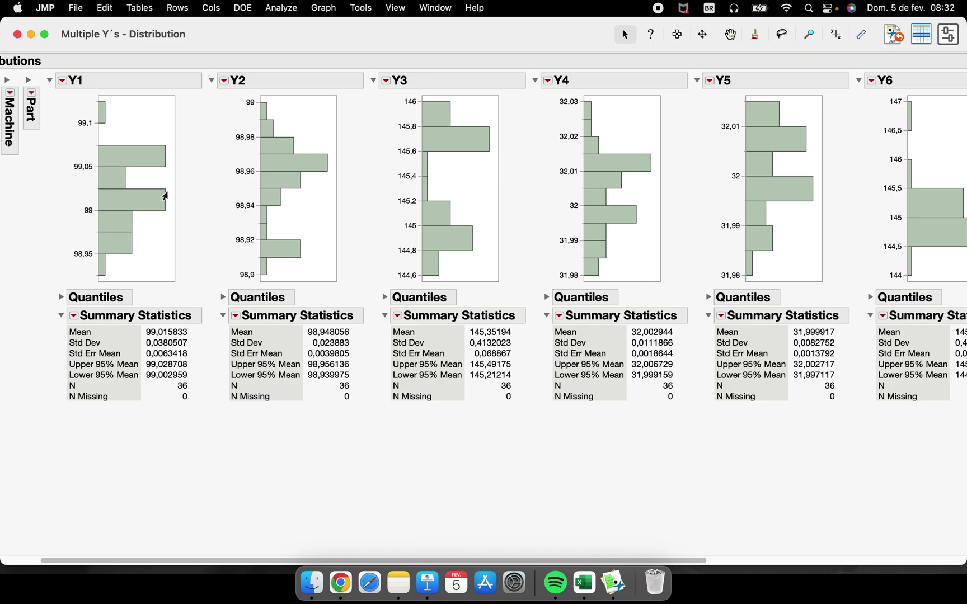
Make every Y histogram horizontal by unchecking Vertical in Y1's Histogram Options.
{"action": "left_click", "coordinate": [62, 81]}
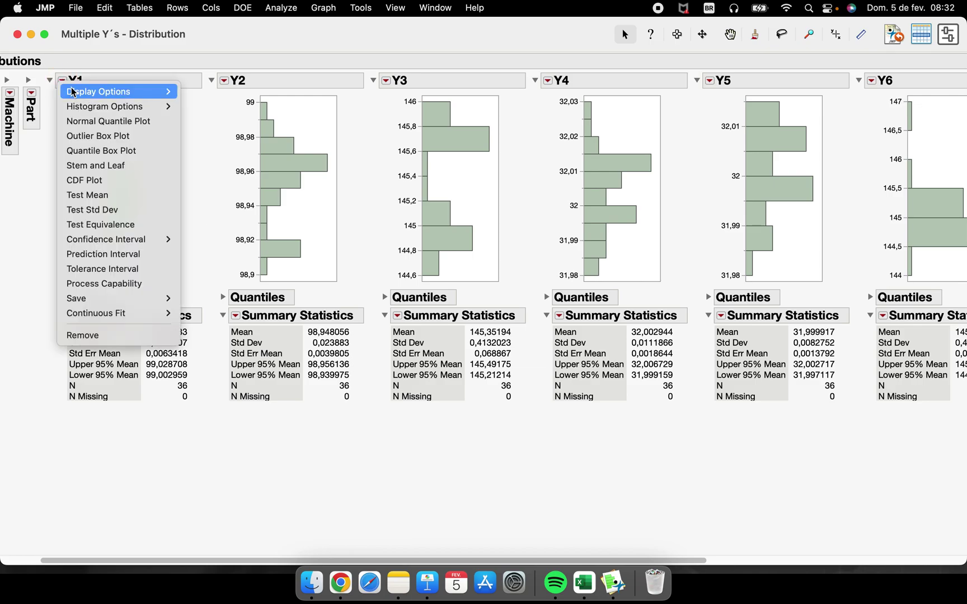
{"action": "mouse_move", "coordinate": [97, 105]}
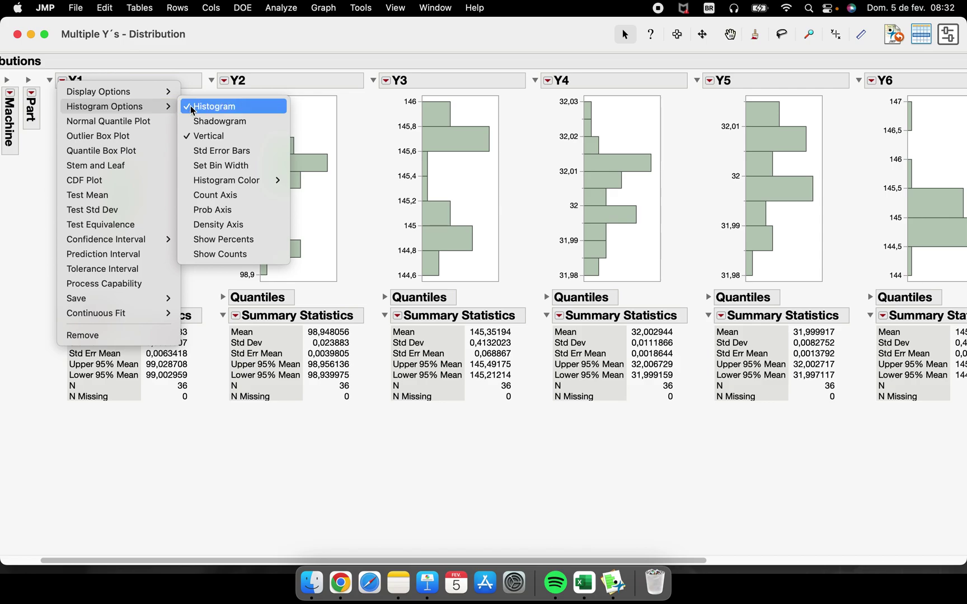
{"action": "left_click", "coordinate": [229, 136]}
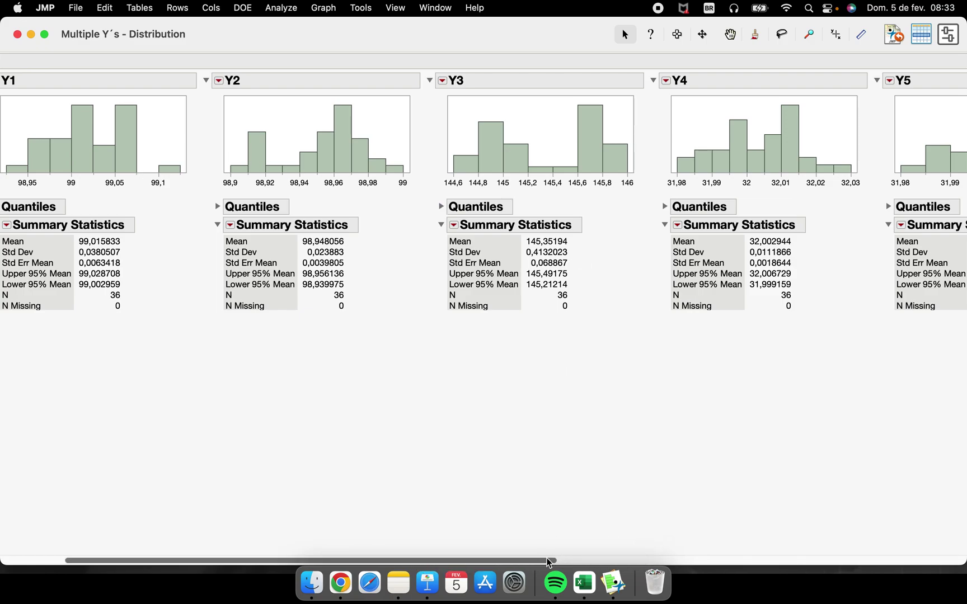
{"action": "left_click", "coordinate": [749, 557]}
{"action": "left_click_drag", "start_coordinate": [750, 558], "coordinate": [384, 557]}
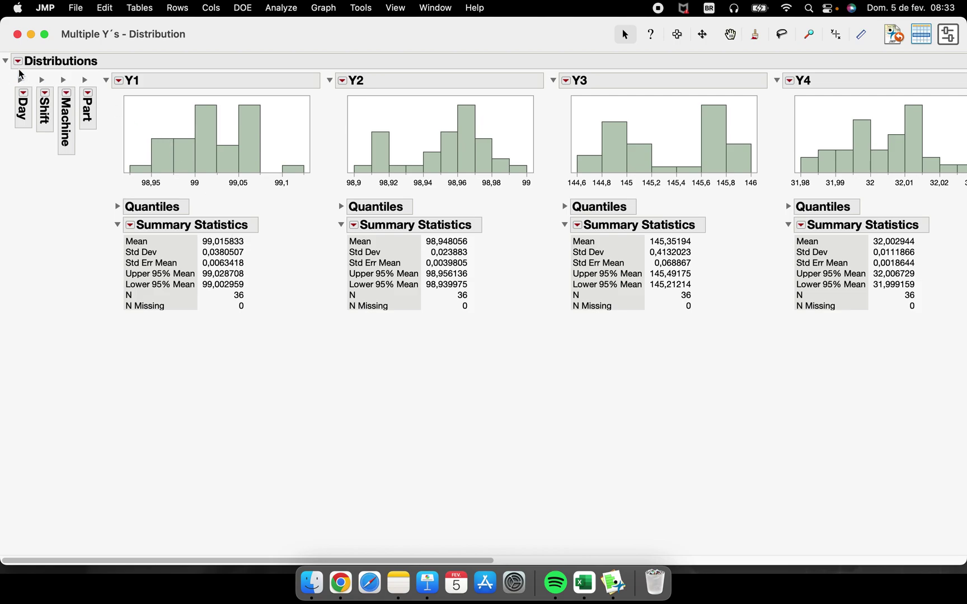
Stack the Y1–Y8 distributions one above another, review them, and close the report.
{"action": "left_click", "coordinate": [18, 62]}
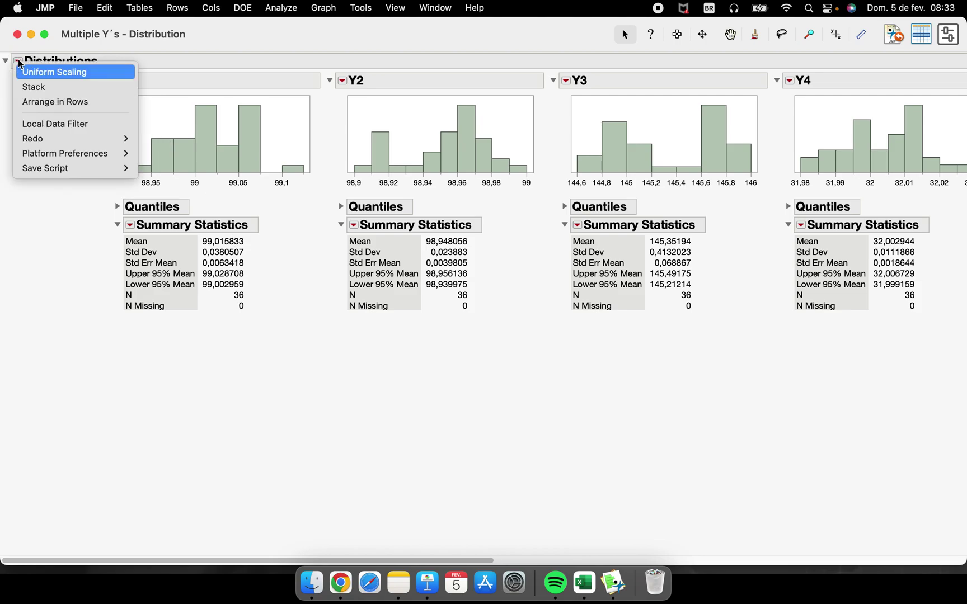
{"action": "left_click", "coordinate": [9, 84]}
{"action": "left_click", "coordinate": [19, 61]}
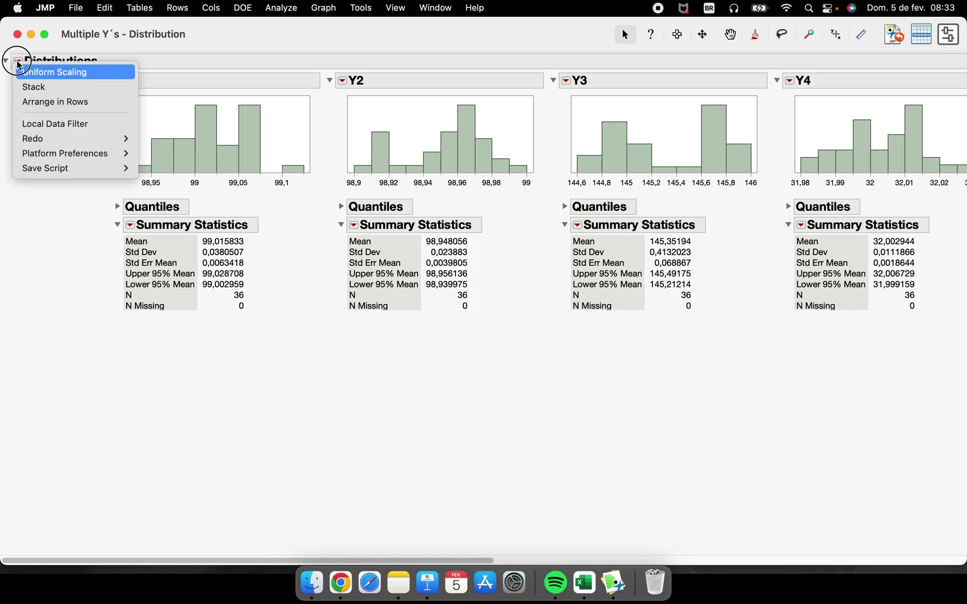
{"action": "left_click", "coordinate": [37, 88]}
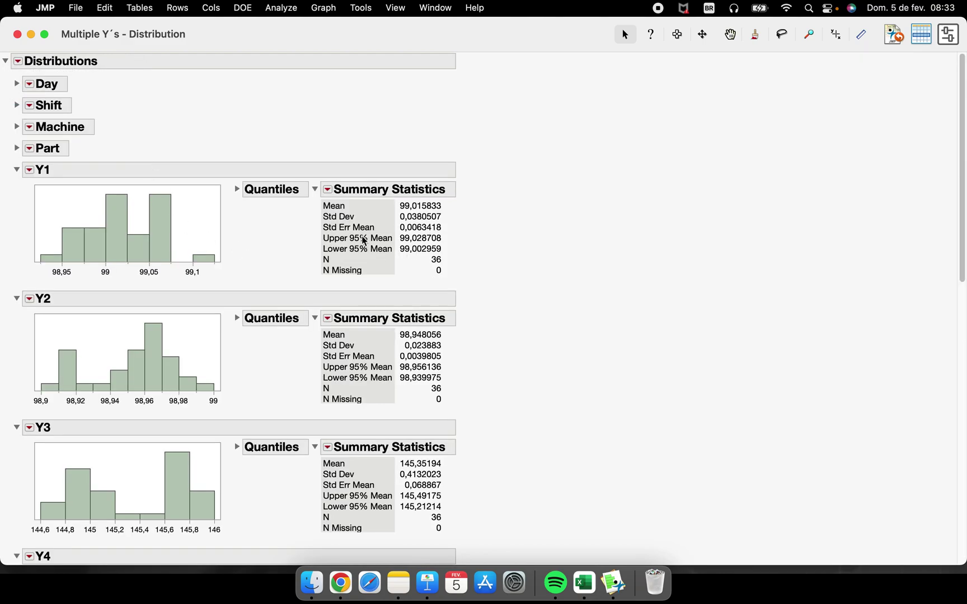
{"action": "scroll", "coordinate": [247, 197], "scroll_direction": "down", "scroll_amount": 15}
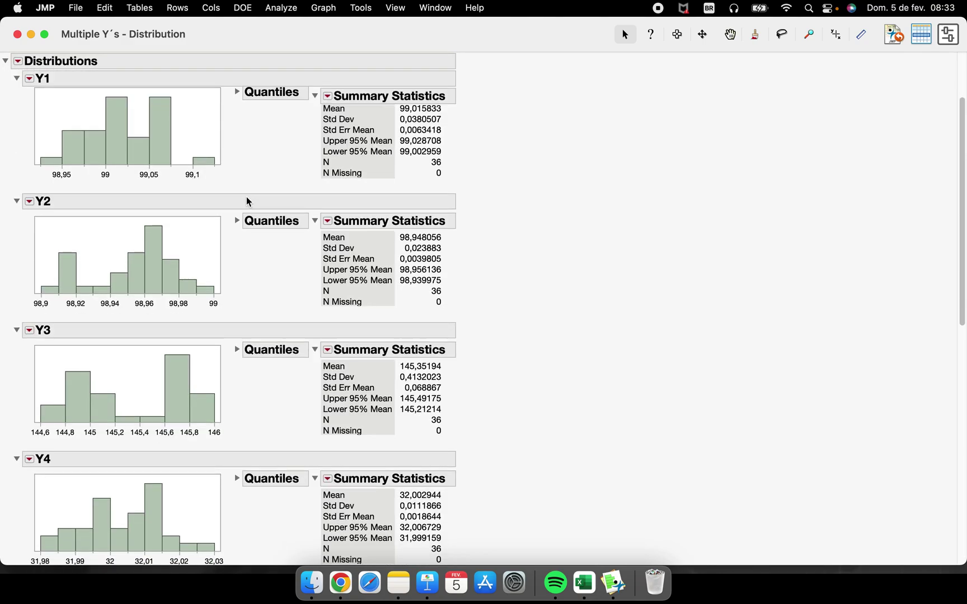
{"action": "scroll", "coordinate": [250, 201], "scroll_direction": "down", "scroll_amount": 5}
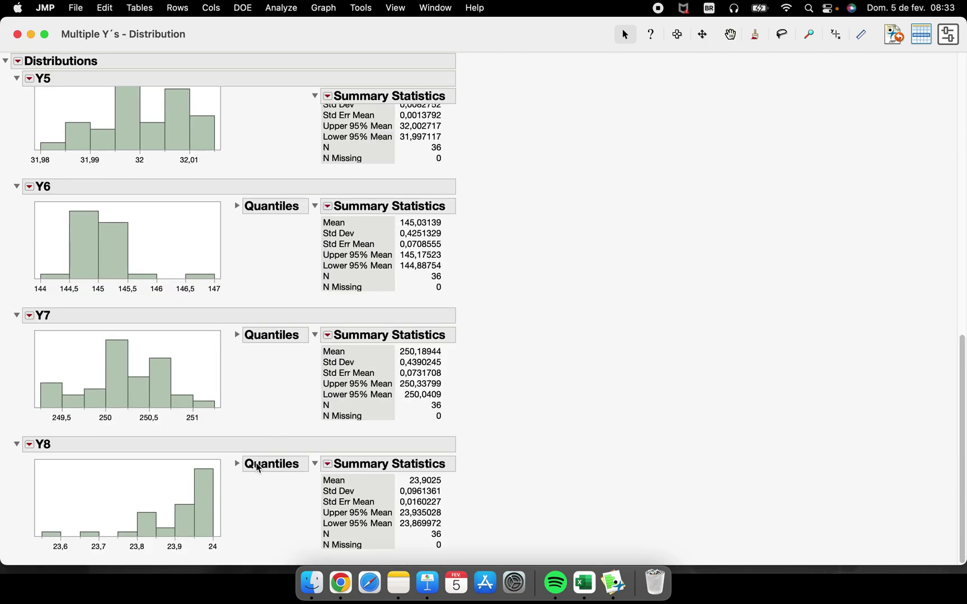
{"action": "scroll", "coordinate": [326, 374], "scroll_direction": "up", "scroll_amount": 20}
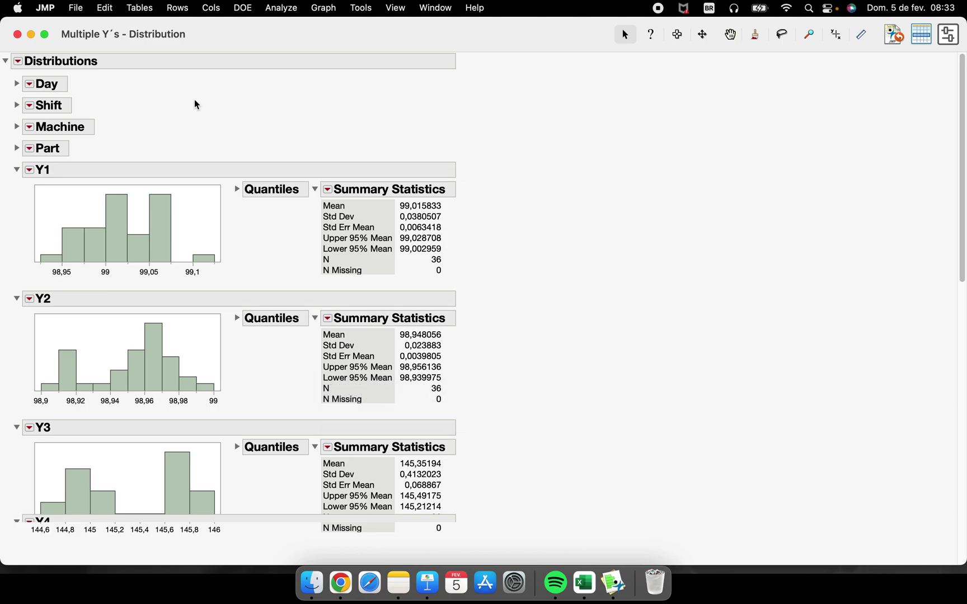
{"action": "left_click", "coordinate": [17, 35]}
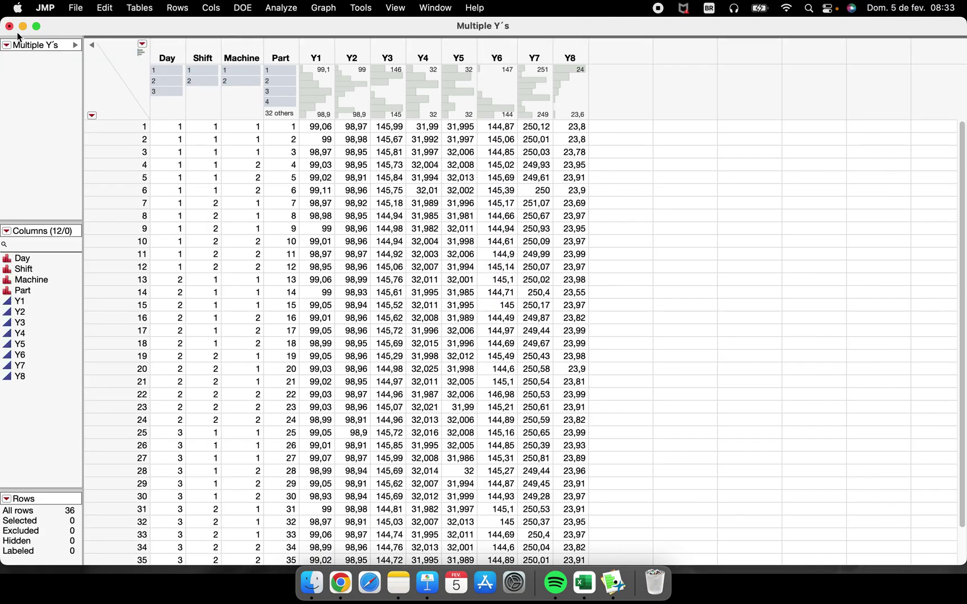
Hide header graphs, open a maximized Graph Builder, and plot Y1 on X as a histogram.
{"action": "left_click", "coordinate": [141, 52]}
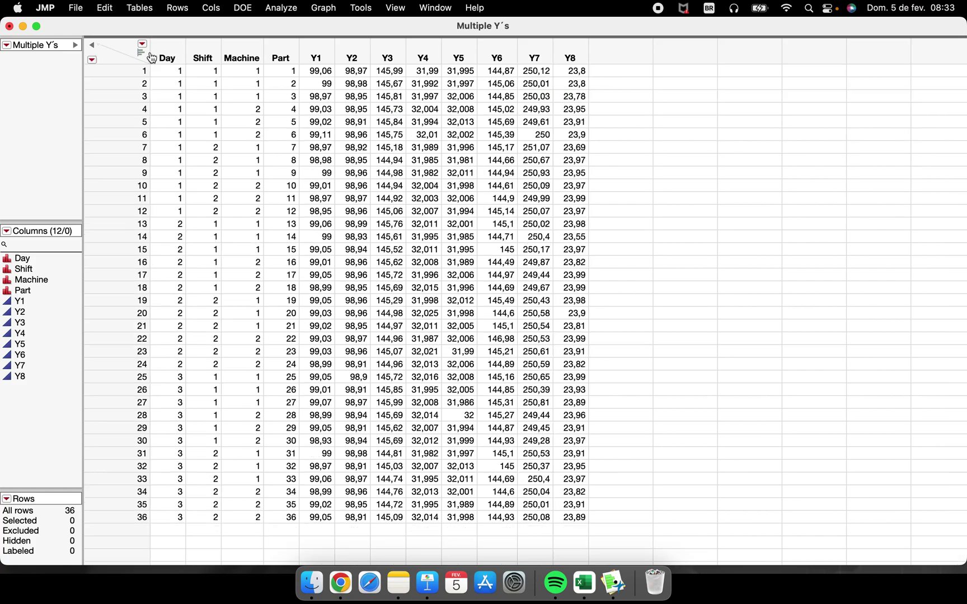
{"action": "left_click", "coordinate": [323, 9]}
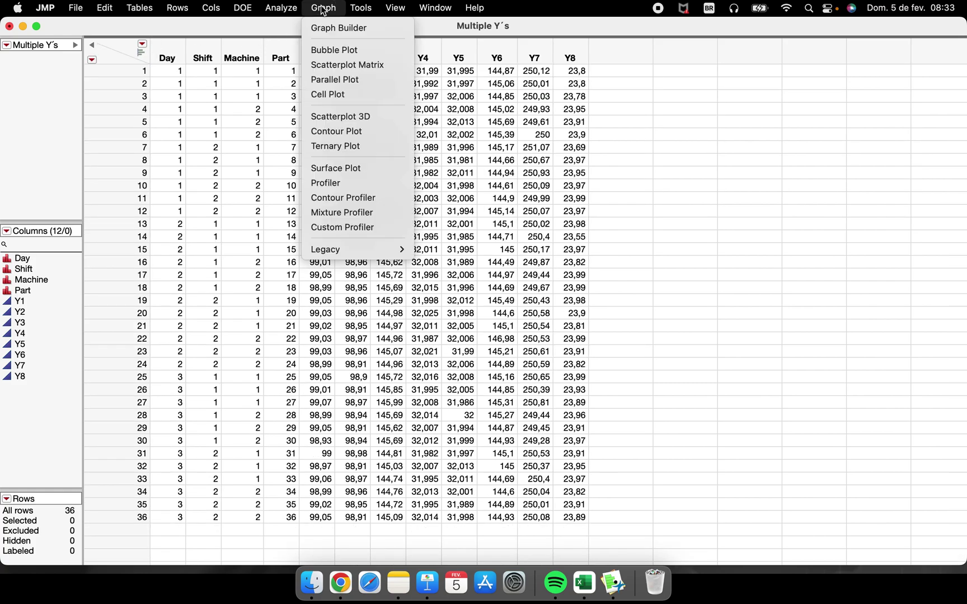
{"action": "left_click", "coordinate": [390, 29]}
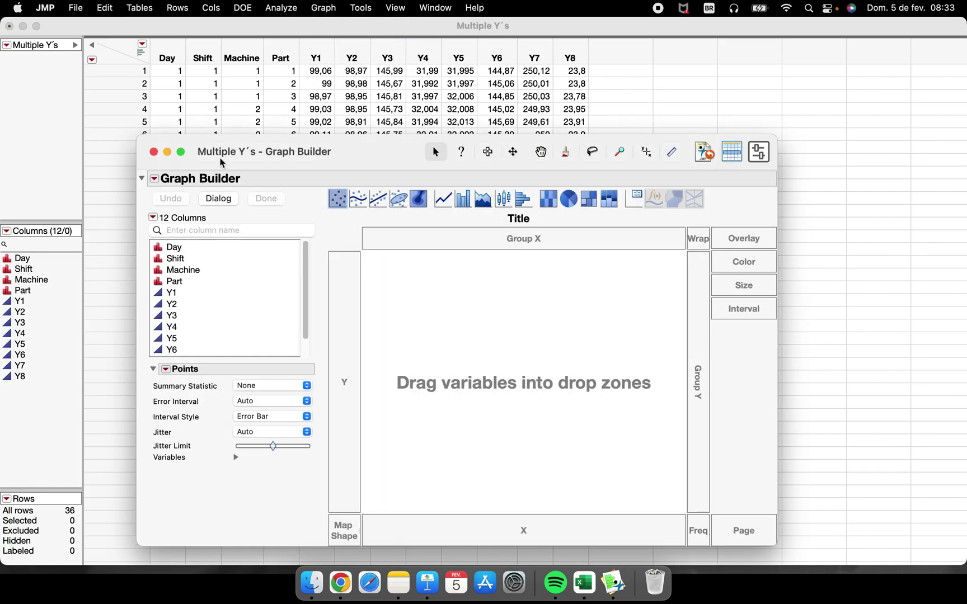
{"action": "left_click", "coordinate": [180, 151]}
{"action": "left_click", "coordinate": [72, 176]}
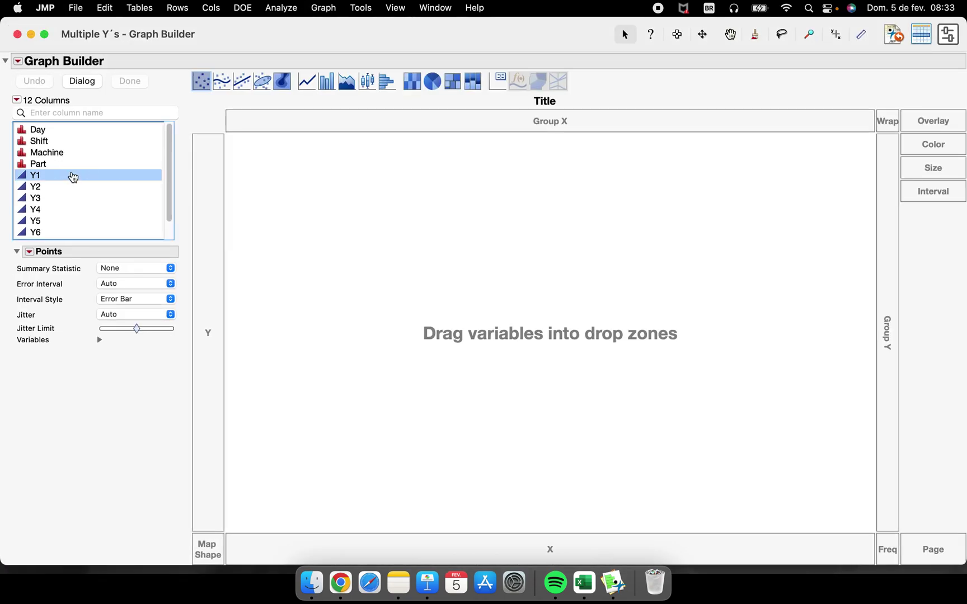
{"action": "left_click_drag", "start_coordinate": [74, 177], "coordinate": [548, 551]}
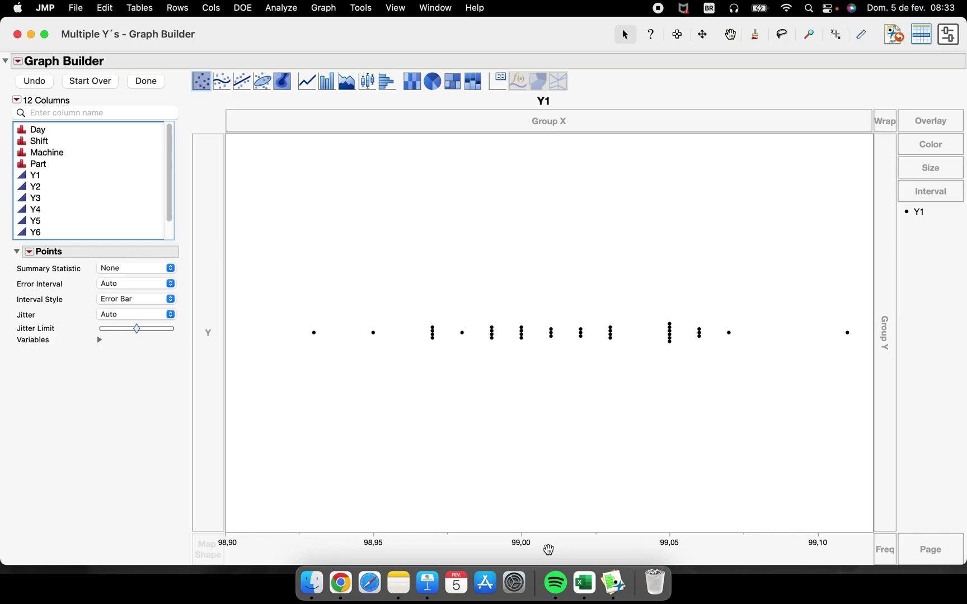
{"action": "left_click", "coordinate": [385, 85]}
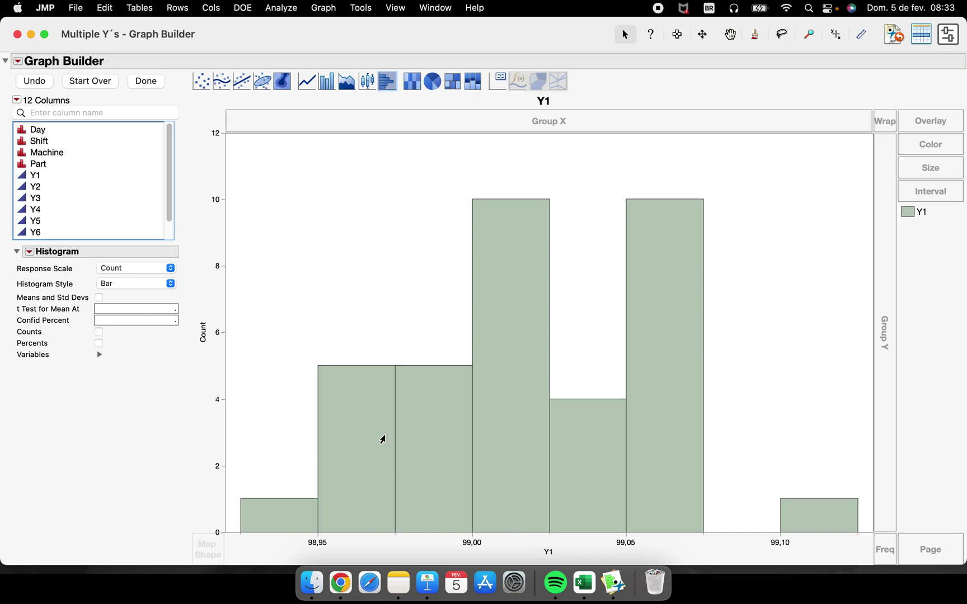
Change the Y1 histogram style to Kernel Density and increase its smoothness.
{"action": "left_click", "coordinate": [135, 269]}
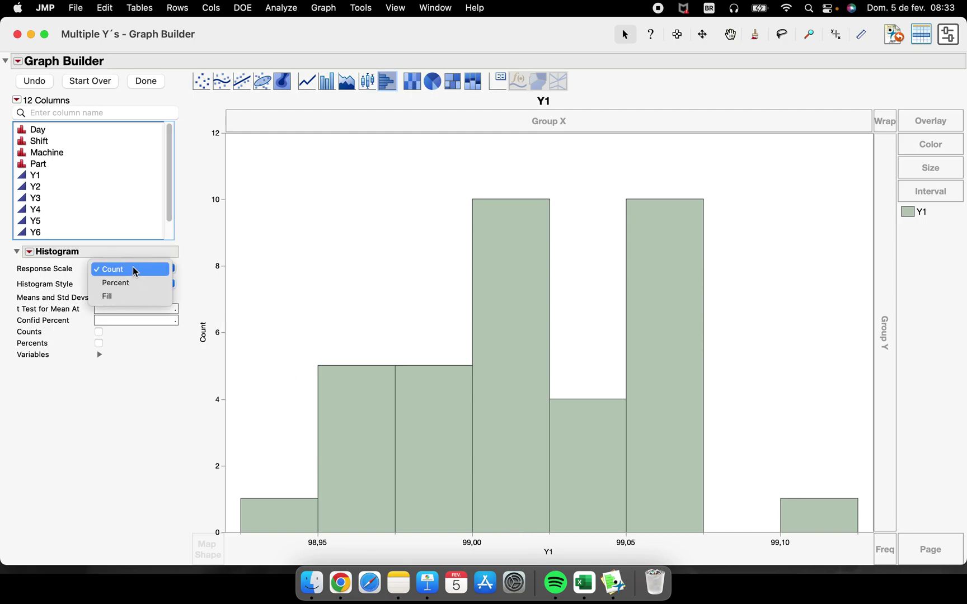
{"action": "left_click", "coordinate": [132, 384]}
{"action": "left_click", "coordinate": [135, 284]}
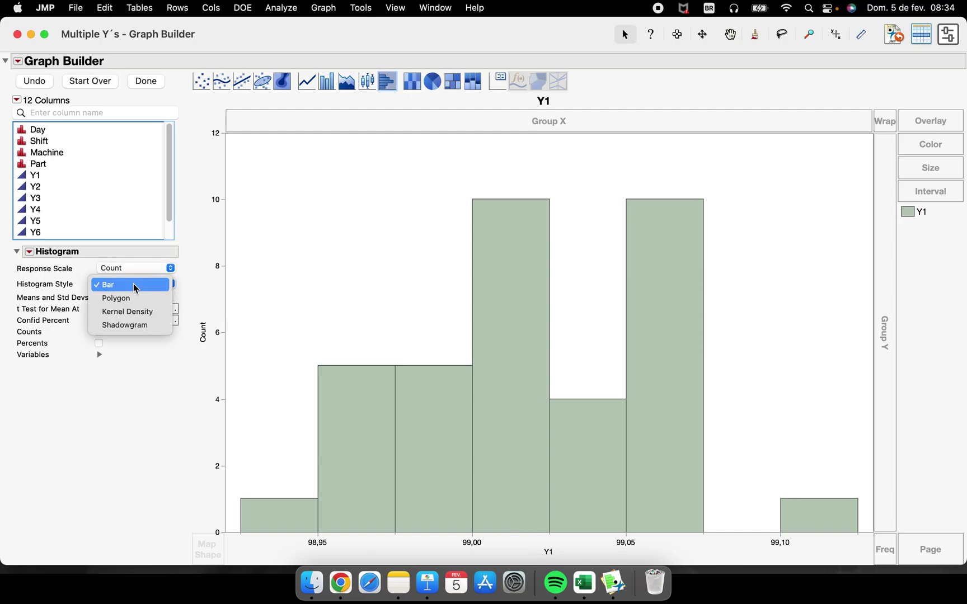
{"action": "left_click", "coordinate": [141, 297]}
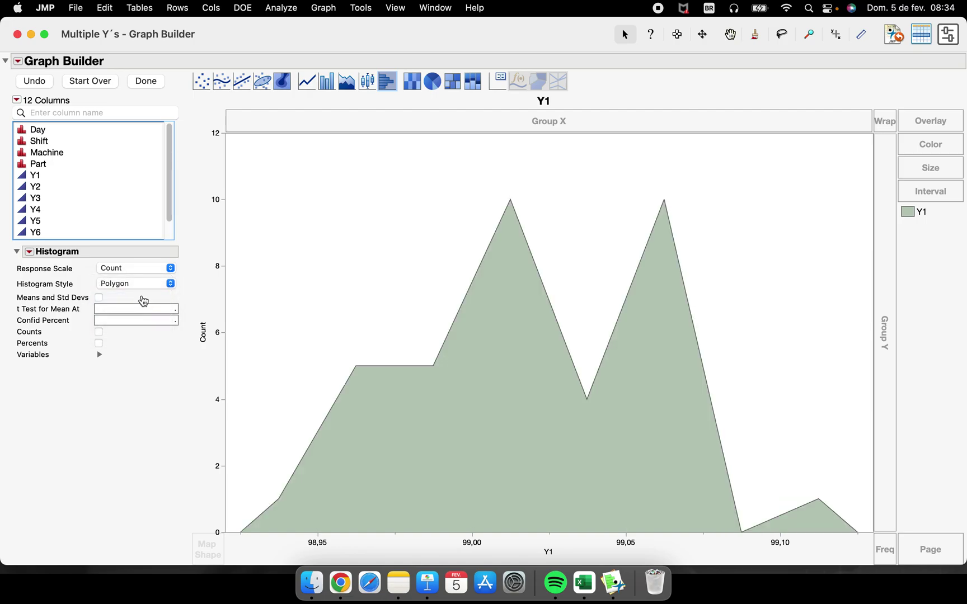
{"action": "left_click", "coordinate": [137, 283]}
{"action": "left_click", "coordinate": [137, 296]}
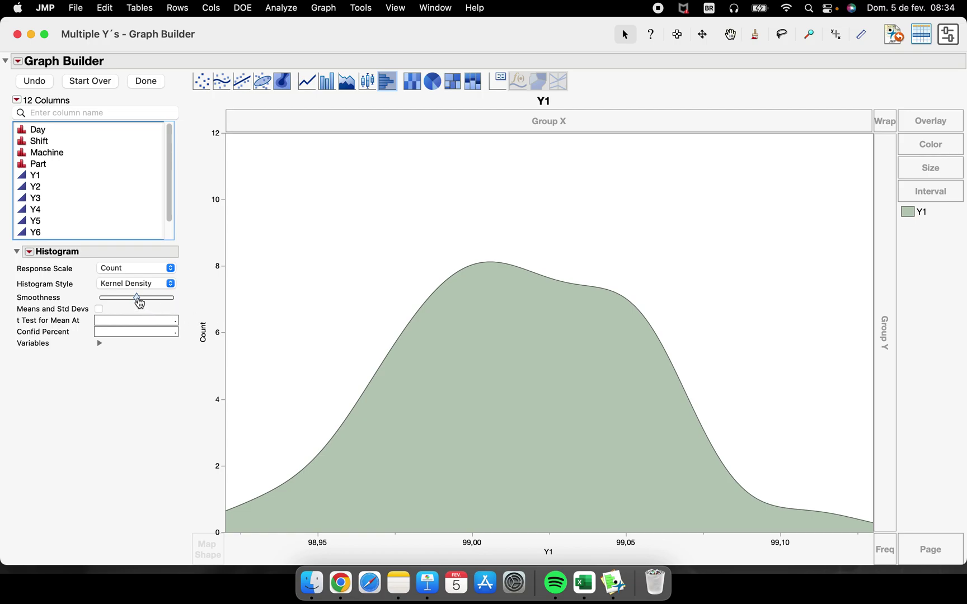
{"action": "mouse_move", "coordinate": [139, 301]}
{"action": "left_mouse_down"}
{"action": "mouse_move", "coordinate": [175, 306]}
{"action": "mouse_move", "coordinate": [111, 307]}
{"action": "mouse_move", "coordinate": [148, 307]}
{"action": "mouse_move", "coordinate": [139, 303]}
{"action": "left_mouse_up"}
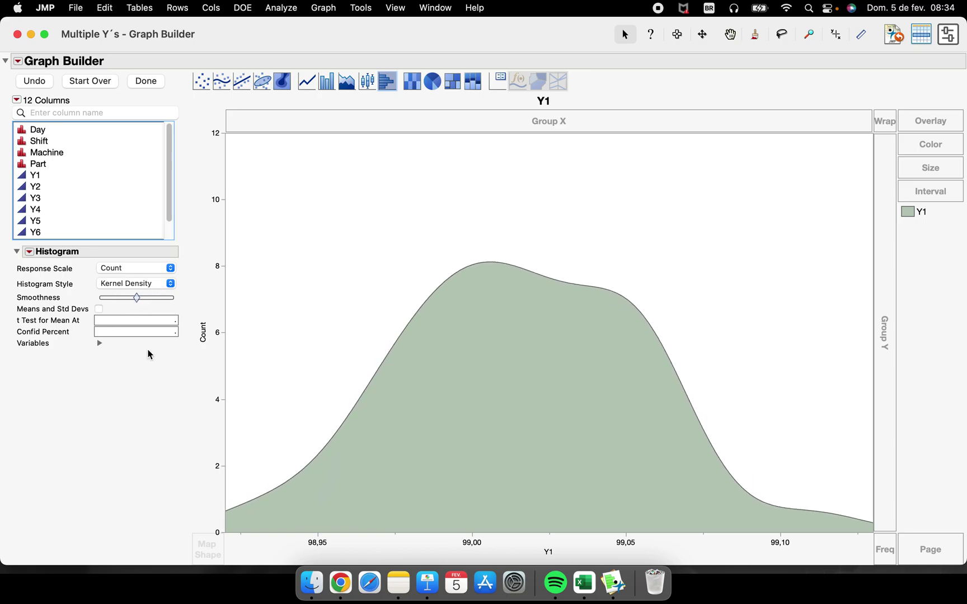
Display the Y1 mean (99,016) and standard deviation (0,0381) on the density graph, and select column Y2.
{"action": "left_click", "coordinate": [99, 309]}
{"action": "left_click", "coordinate": [139, 321]}
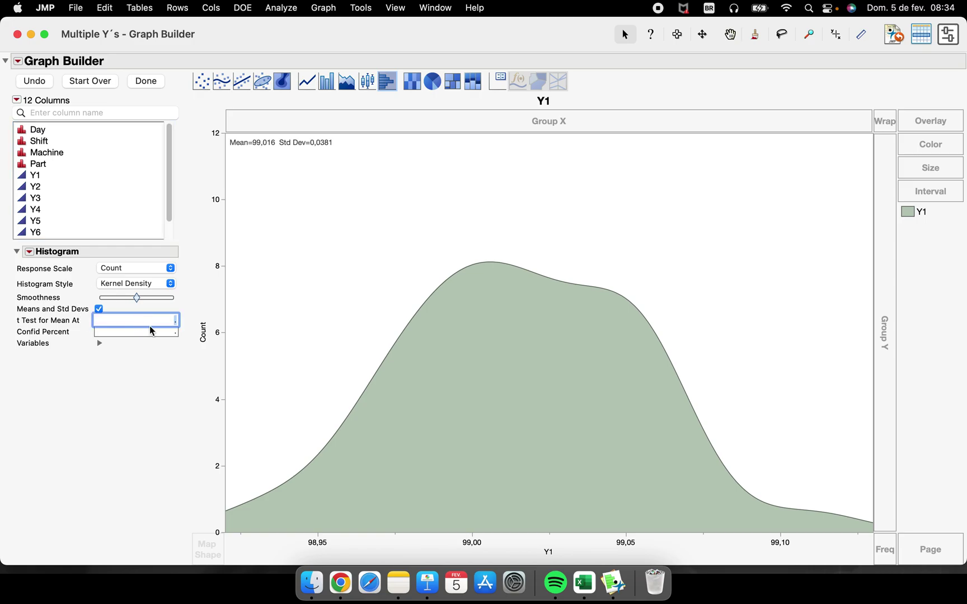
{"action": "left_click", "coordinate": [164, 354]}
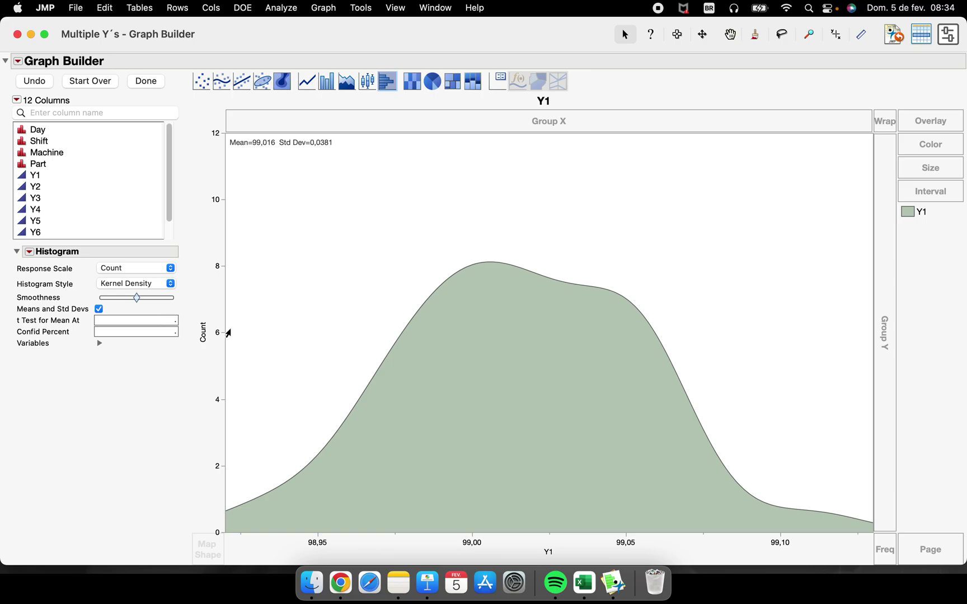
{"action": "left_click", "coordinate": [71, 189]}
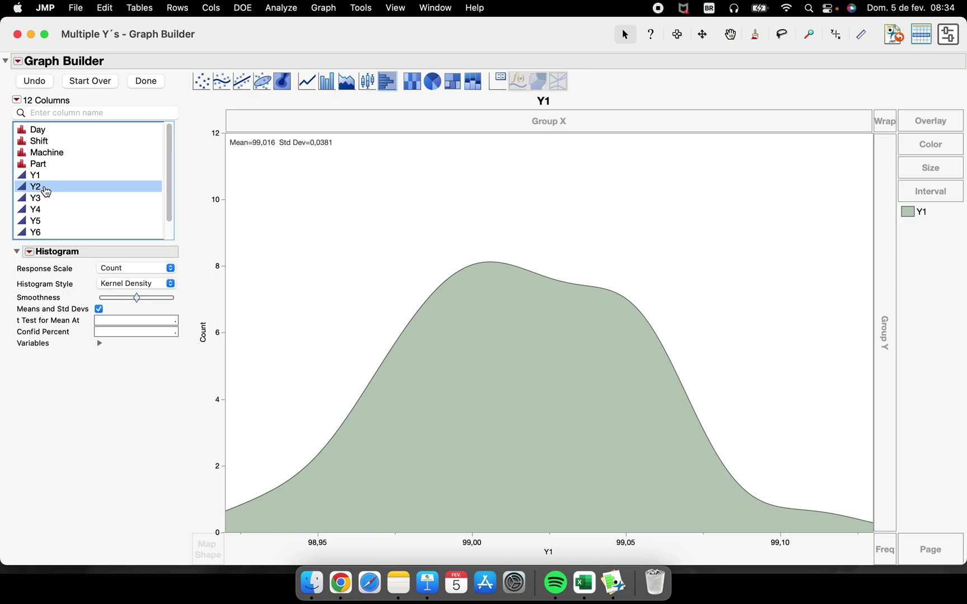
Add Y2, Y3 and Y4 as side-by-side density panels next to Y1.
{"action": "left_click_drag", "start_coordinate": [46, 192], "coordinate": [804, 545]}
{"action": "left_click_drag", "start_coordinate": [36, 198], "coordinate": [254, 539]}
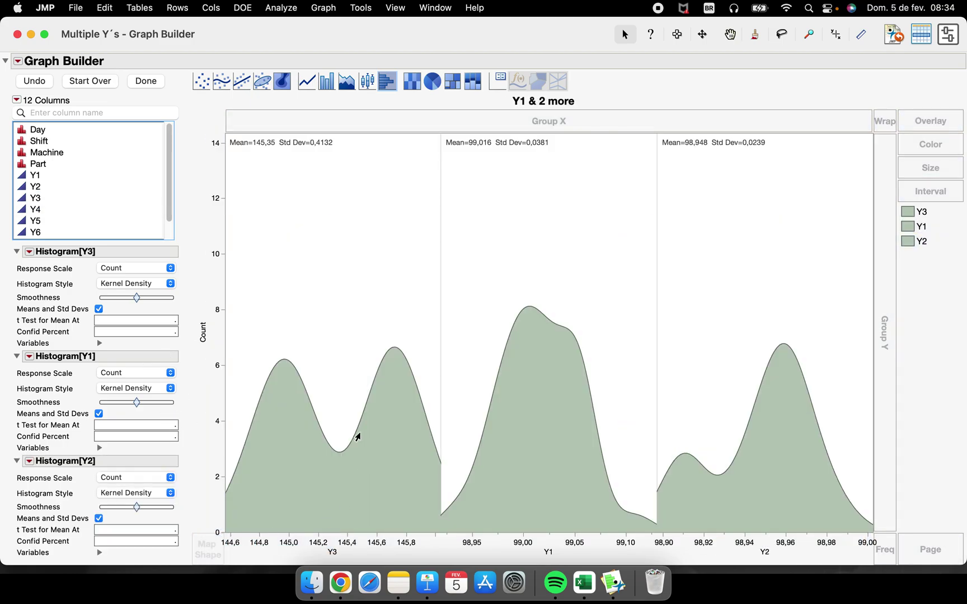
{"action": "left_click_drag", "start_coordinate": [71, 211], "coordinate": [861, 538]}
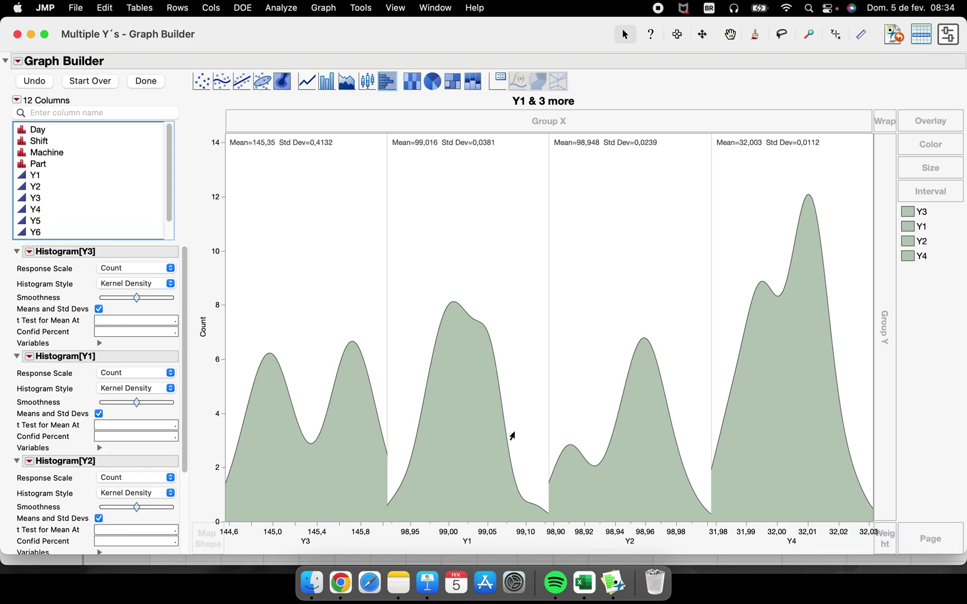
Rescale the Y3, Y1 and Y4 axes (Y4 to 31,97–32,03), then close Graph Builder.
{"action": "left_click_drag", "start_coordinate": [241, 531], "coordinate": [349, 536]}
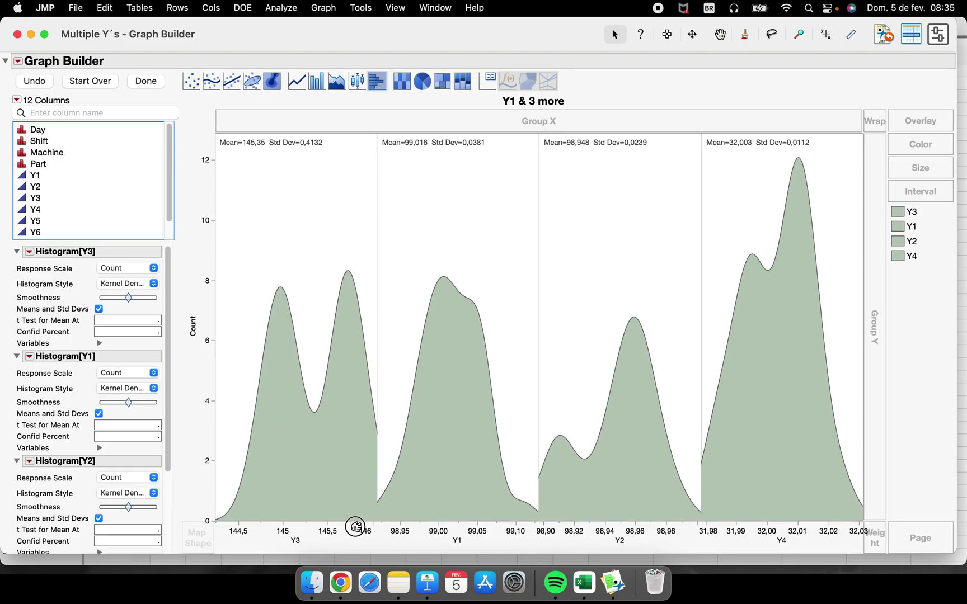
{"action": "mouse_move", "coordinate": [355, 526]}
{"action": "left_mouse_down"}
{"action": "mouse_move", "coordinate": [330, 523]}
{"action": "mouse_move", "coordinate": [338, 524]}
{"action": "left_mouse_up"}
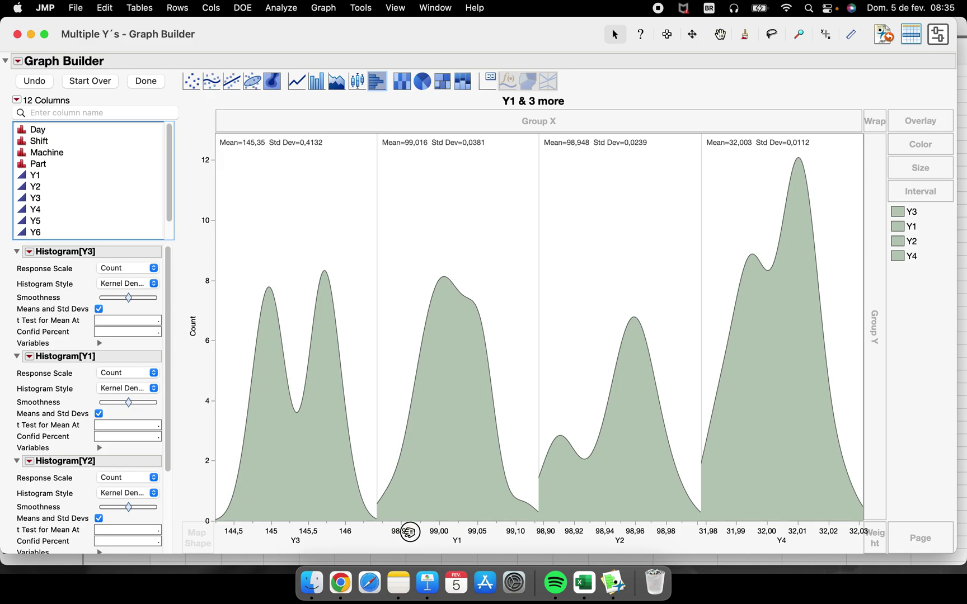
{"action": "left_click_drag", "start_coordinate": [410, 532], "coordinate": [429, 529]}
{"action": "left_click_drag", "start_coordinate": [531, 529], "coordinate": [742, 533]}
{"action": "left_click_drag", "start_coordinate": [850, 526], "coordinate": [815, 527]}
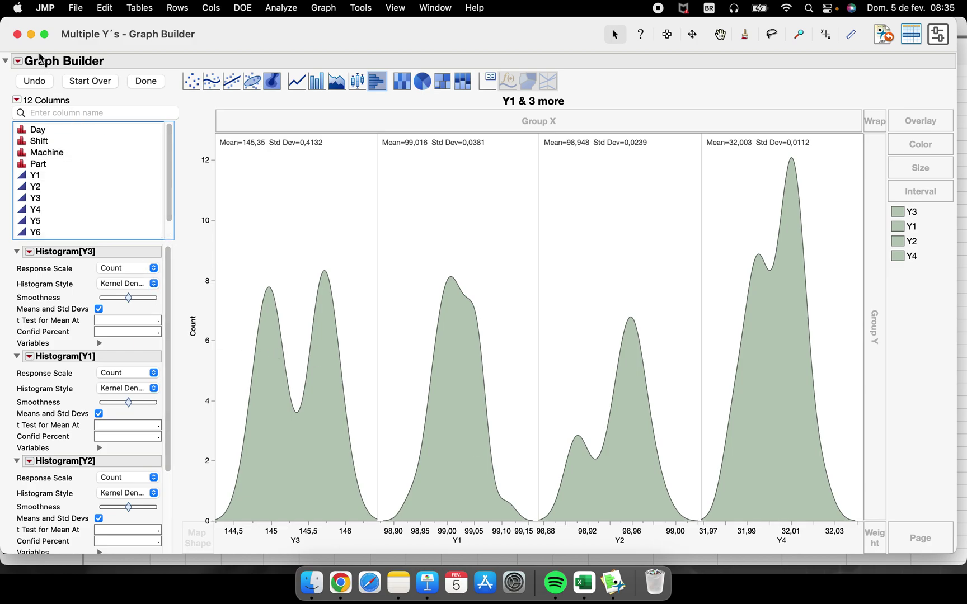
{"action": "left_click", "coordinate": [17, 35]}
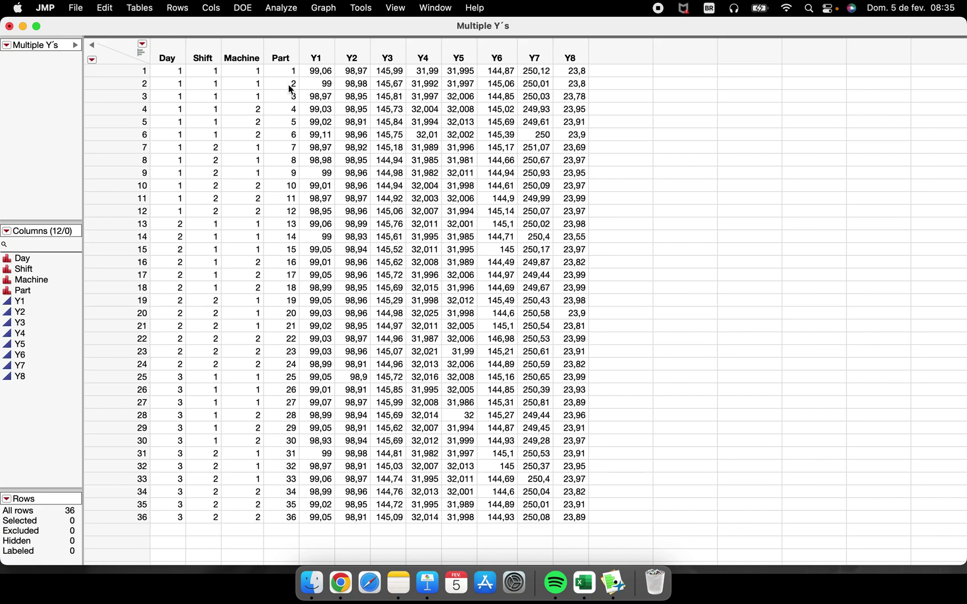
Run Fit Y by X with Y1 as response and Y2 as factor, and move the report up.
{"action": "left_click", "coordinate": [289, 15]}
{"action": "left_click", "coordinate": [267, 42]}
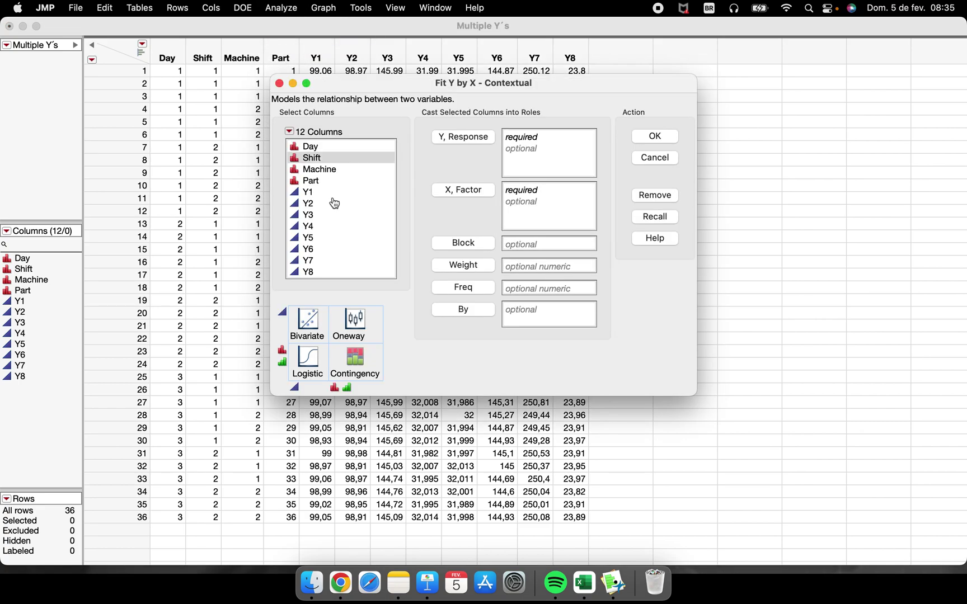
{"action": "left_click", "coordinate": [330, 192]}
{"action": "left_click", "coordinate": [462, 137]}
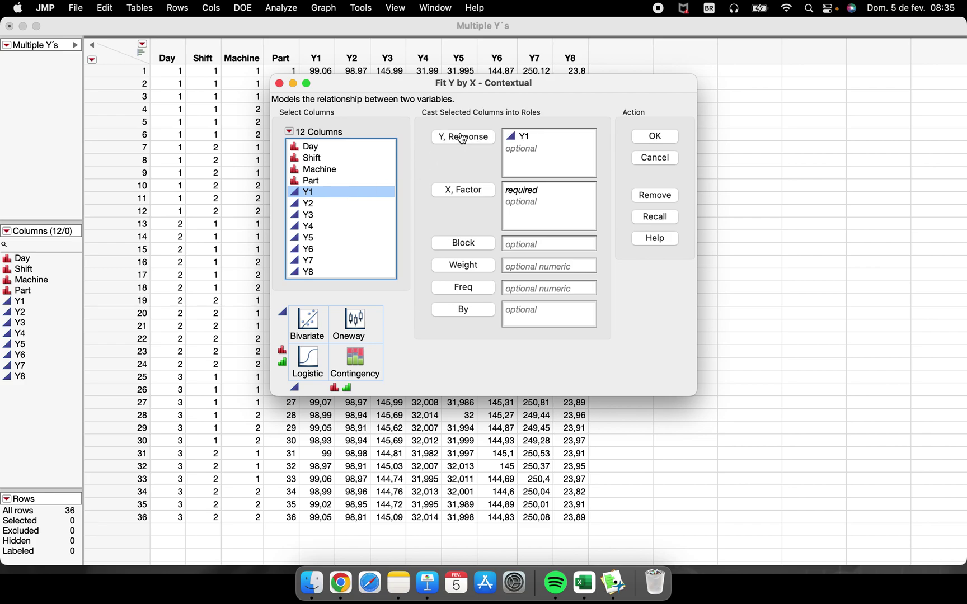
{"action": "left_click", "coordinate": [526, 138]}
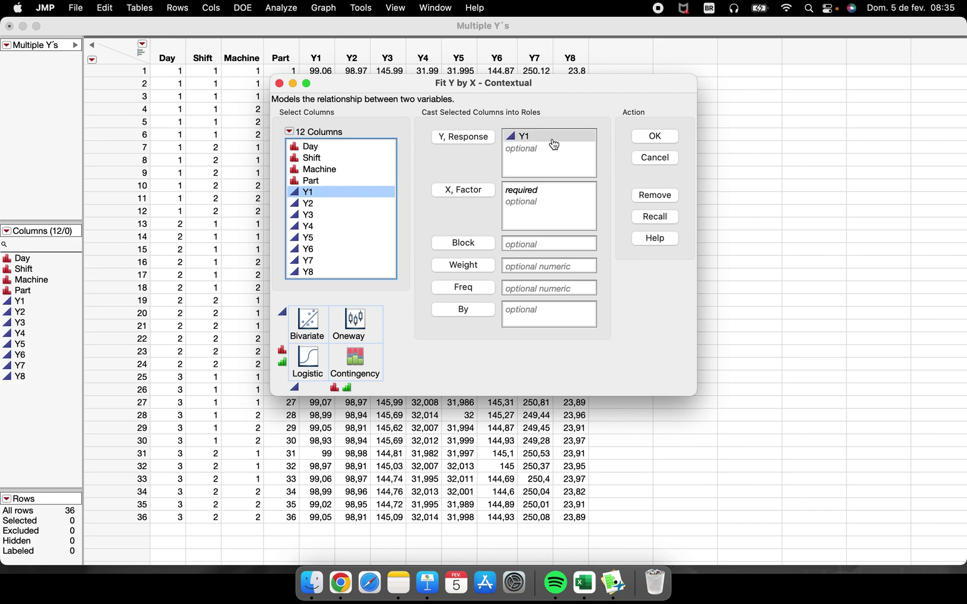
{"action": "left_click", "coordinate": [330, 203]}
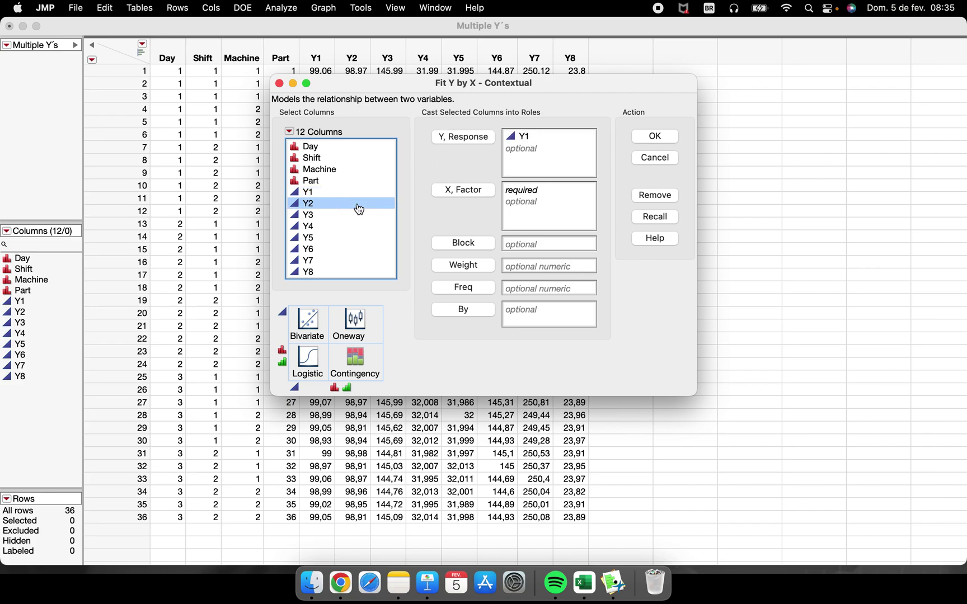
{"action": "left_click", "coordinate": [462, 191]}
{"action": "left_click", "coordinate": [655, 137]}
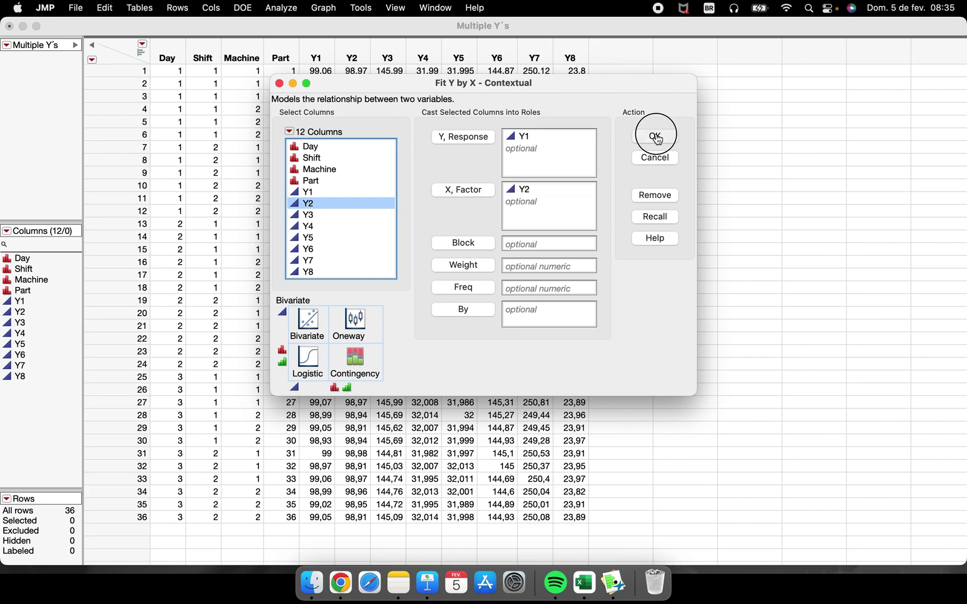
{"action": "left_click_drag", "start_coordinate": [339, 191], "coordinate": [349, 124]}
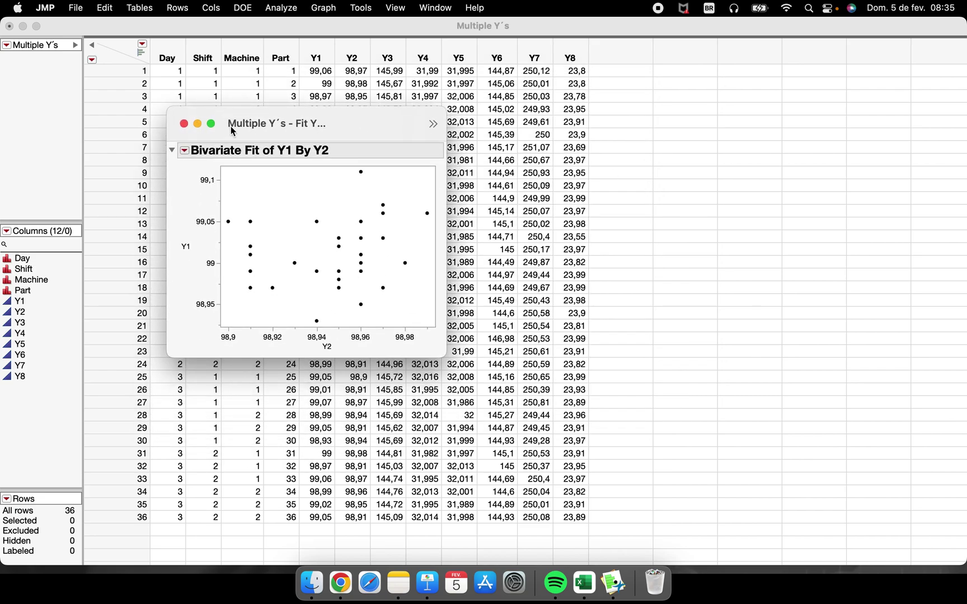
Maximize the report, enlarge the scatterplot, and add histogram borders.
{"action": "left_click", "coordinate": [212, 124]}
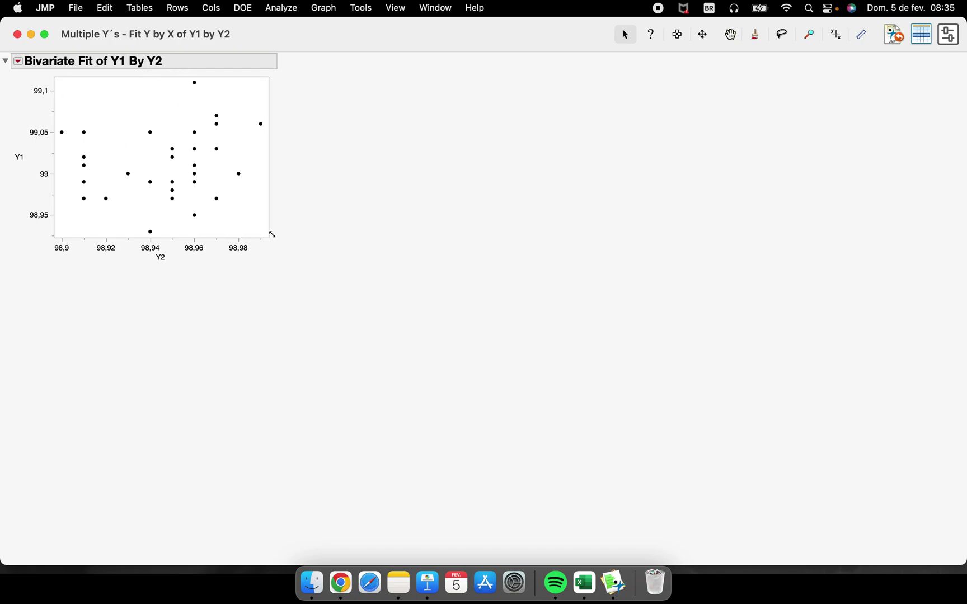
{"action": "left_click_drag", "start_coordinate": [272, 234], "coordinate": [356, 317]}
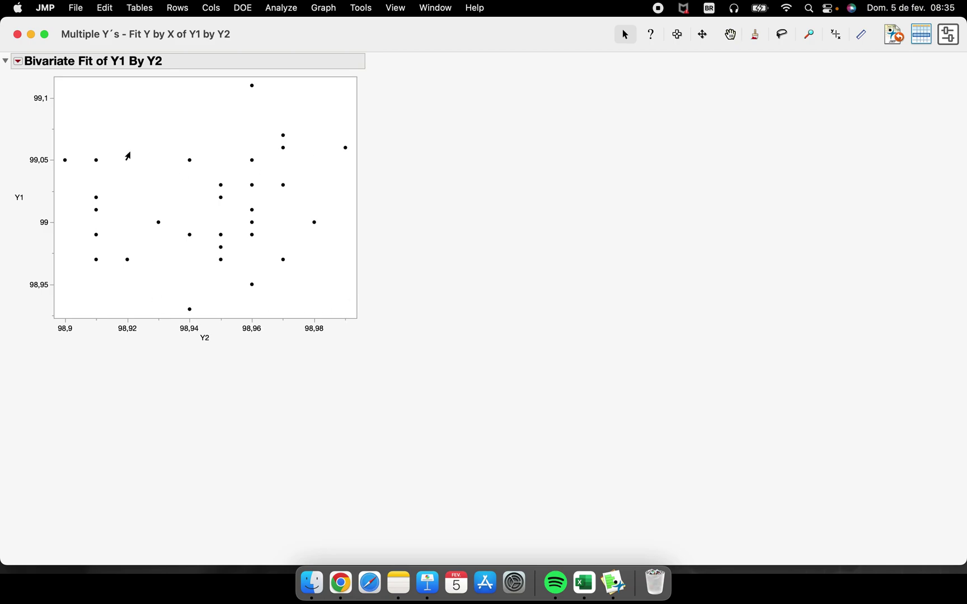
{"action": "left_click", "coordinate": [19, 62]}
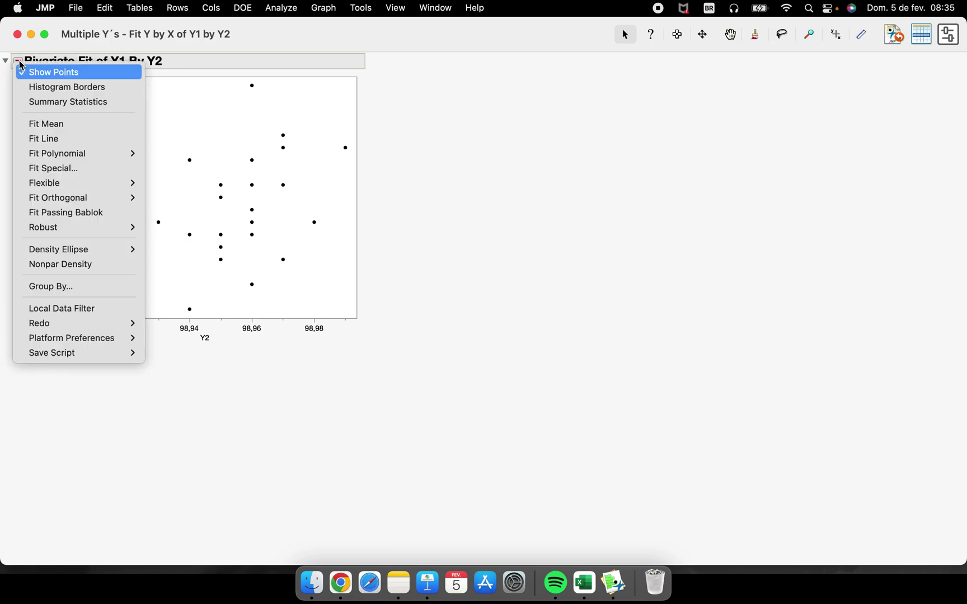
{"action": "left_click", "coordinate": [58, 91]}
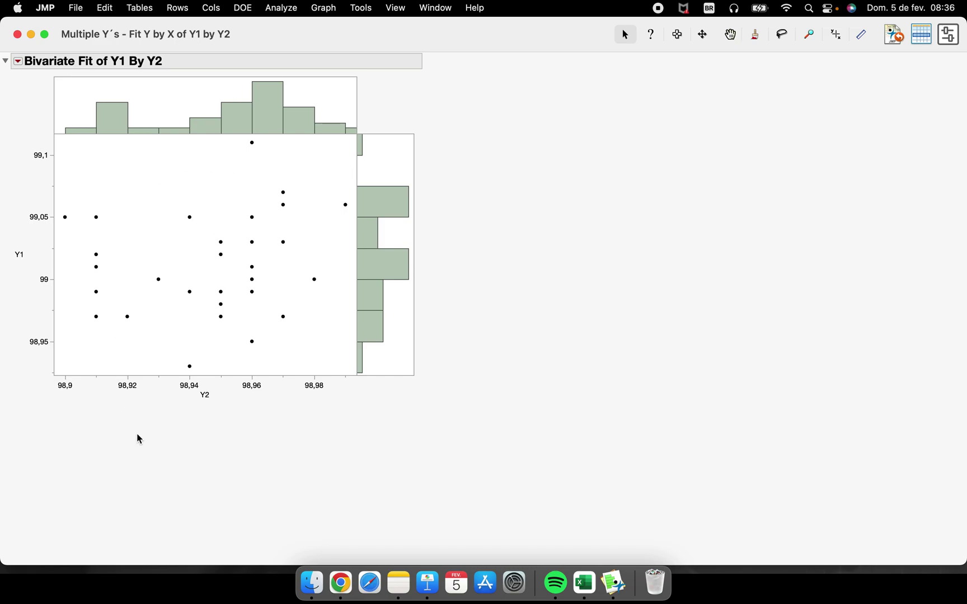
Adjust the bordered plot, highlight a data point and one Y1 histogram bar's rows, then clear the selection.
{"action": "mouse_move", "coordinate": [65, 420]}
{"action": "left_mouse_down"}
{"action": "mouse_move", "coordinate": [203, 434]}
{"action": "mouse_move", "coordinate": [328, 408]}
{"action": "mouse_move", "coordinate": [221, 368]}
{"action": "mouse_move", "coordinate": [96, 399]}
{"action": "mouse_move", "coordinate": [106, 422]}
{"action": "mouse_move", "coordinate": [97, 208]}
{"action": "mouse_move", "coordinate": [85, 213]}
{"action": "mouse_move", "coordinate": [58, 131]}
{"action": "mouse_move", "coordinate": [183, 84]}
{"action": "mouse_move", "coordinate": [264, 79]}
{"action": "mouse_move", "coordinate": [370, 144]}
{"action": "left_mouse_up"}
{"action": "mouse_move", "coordinate": [480, 144]}
{"action": "left_mouse_down"}
{"action": "mouse_move", "coordinate": [173, 145]}
{"action": "mouse_move", "coordinate": [3, 300]}
{"action": "mouse_move", "coordinate": [263, 373]}
{"action": "mouse_move", "coordinate": [439, 381]}
{"action": "left_mouse_up"}
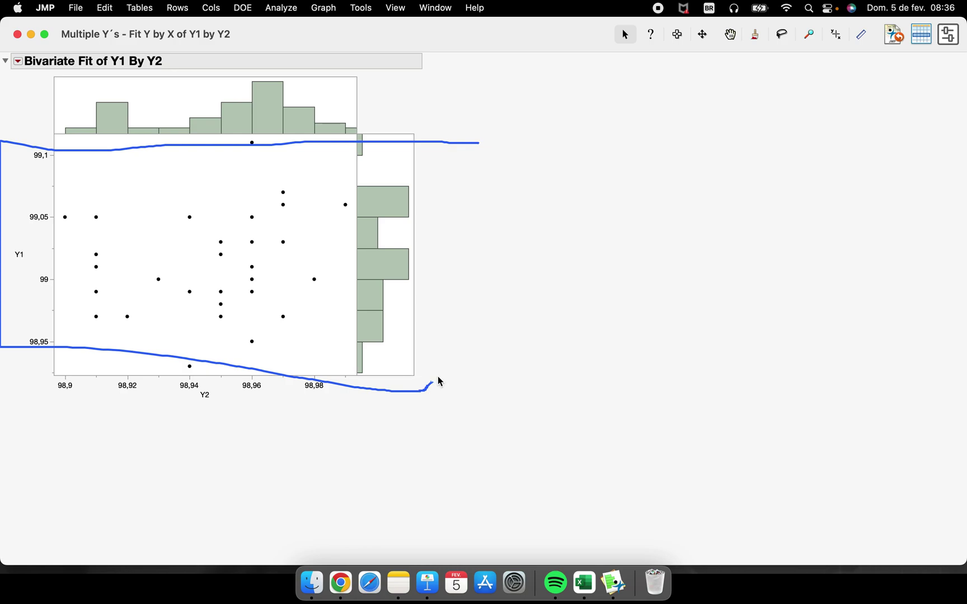
{"action": "mouse_move", "coordinate": [347, 407]}
{"action": "left_mouse_down"}
{"action": "mouse_move", "coordinate": [400, 324]}
{"action": "mouse_move", "coordinate": [418, 265]}
{"action": "mouse_move", "coordinate": [411, 224]}
{"action": "mouse_move", "coordinate": [375, 177]}
{"action": "mouse_move", "coordinate": [358, 142]}
{"action": "left_mouse_up"}
{"action": "left_click", "coordinate": [251, 144]}
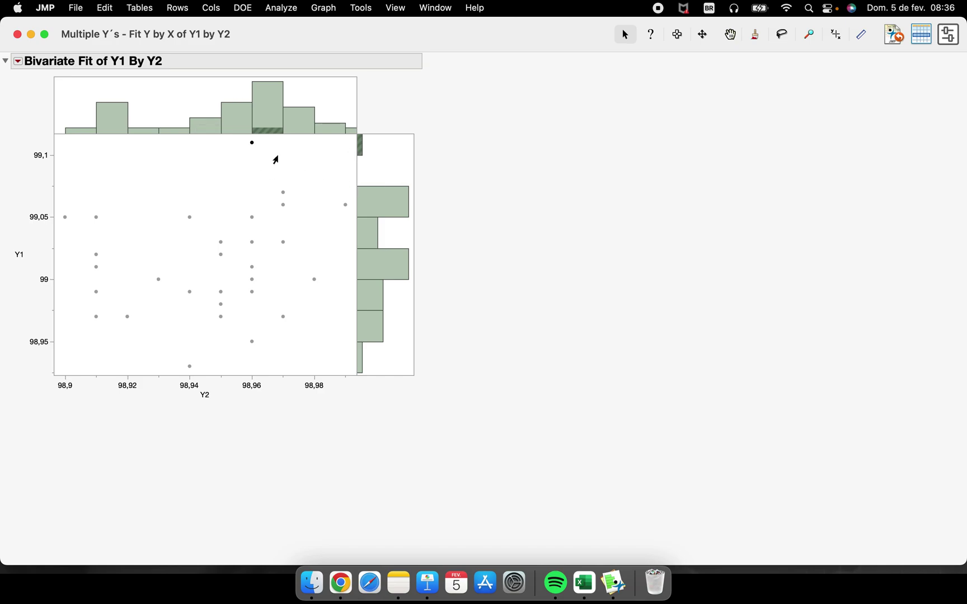
{"action": "left_click", "coordinate": [381, 268]}
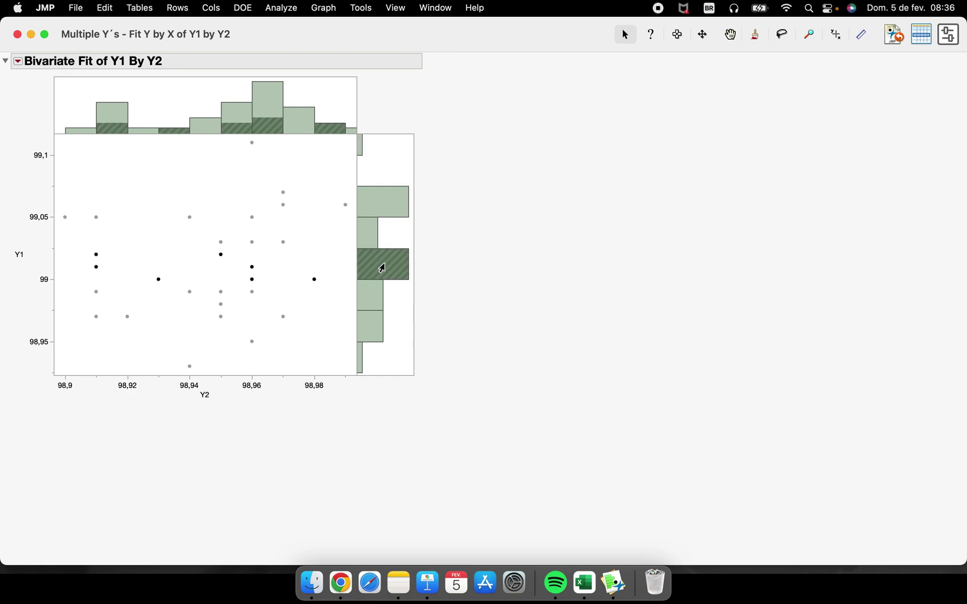
{"action": "left_click", "coordinate": [307, 326]}
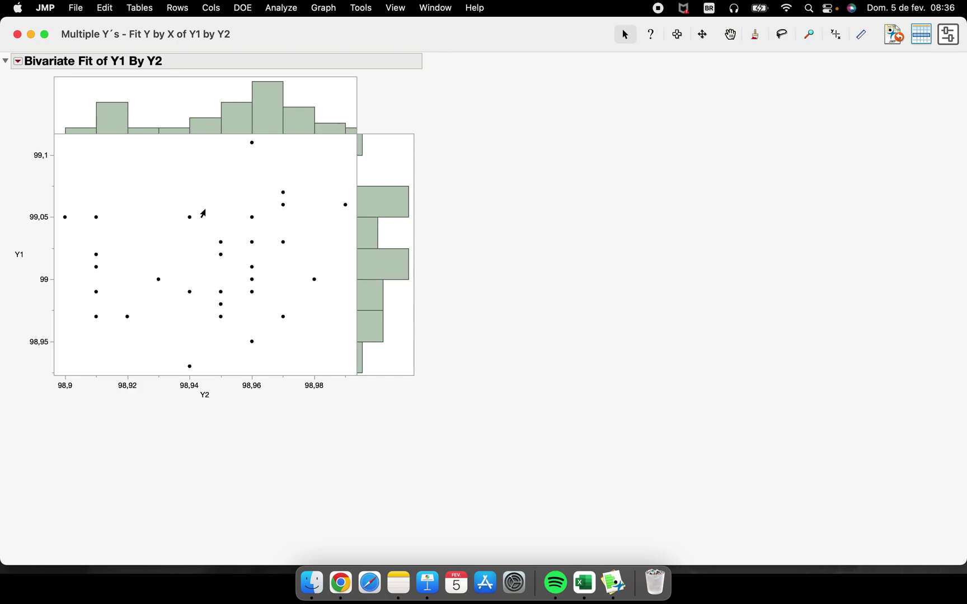
Minimize the Bivariate Fit report and the Multiple Y´s data table windows.
{"action": "left_click", "coordinate": [31, 35]}
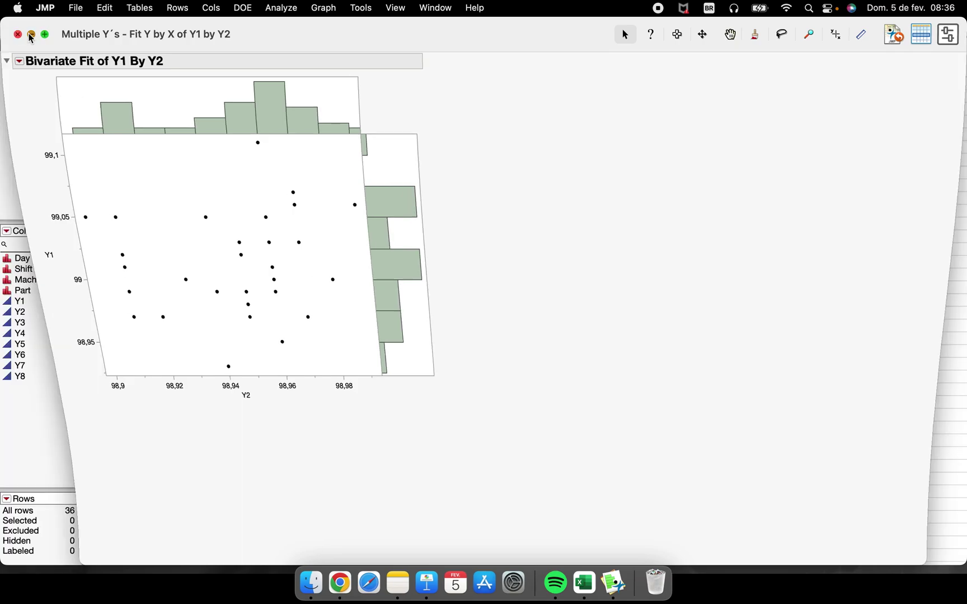
{"action": "left_click", "coordinate": [23, 26]}
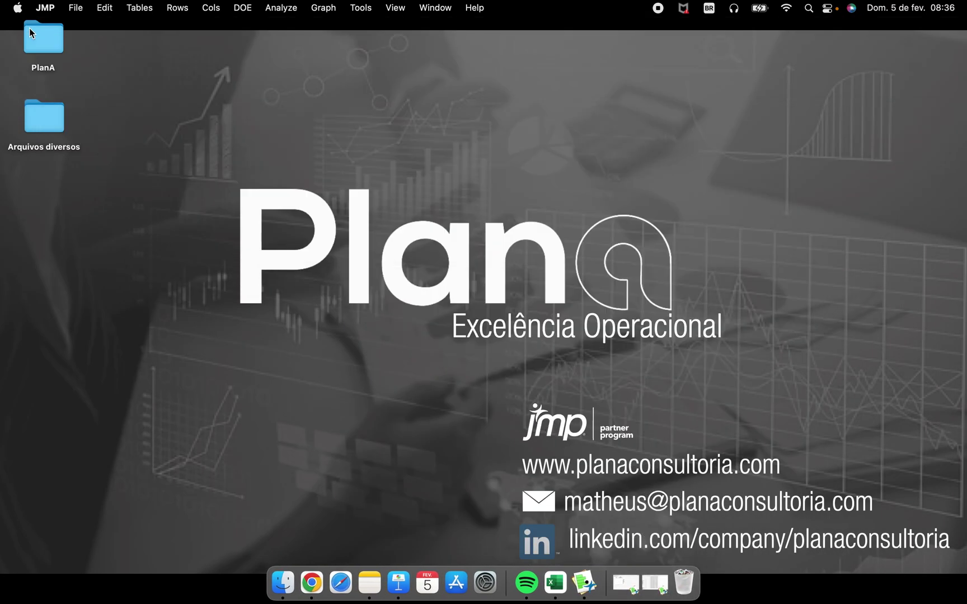